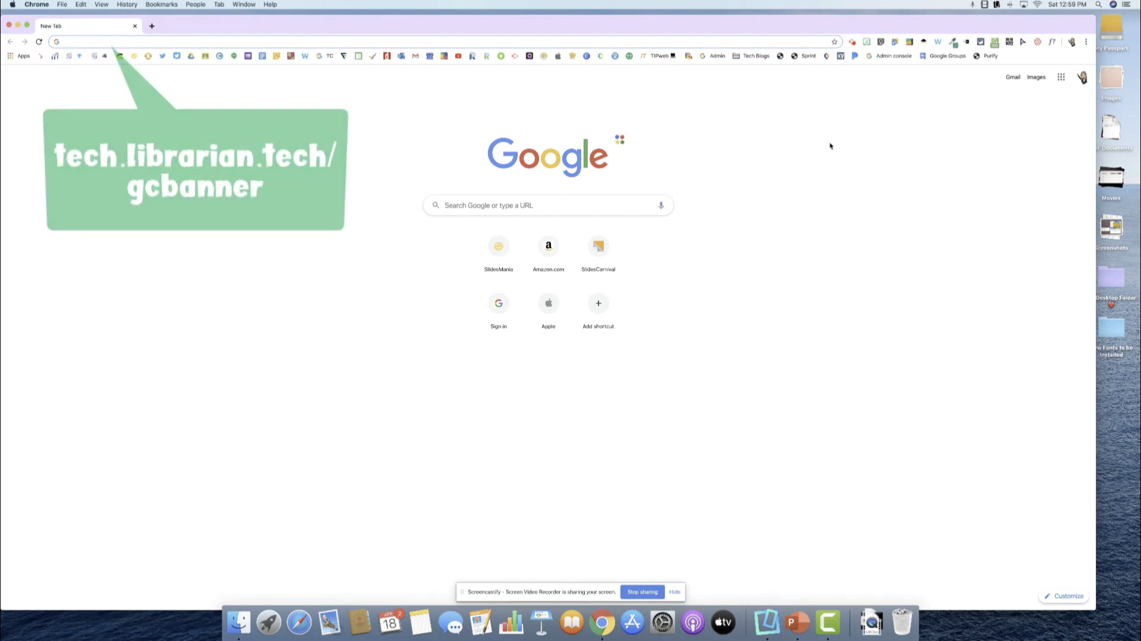
Enter techlibrarian.tech/gcbanner in Chrome's address bar to find the Classroom header template.
{"action": "type", "text": "tech"}
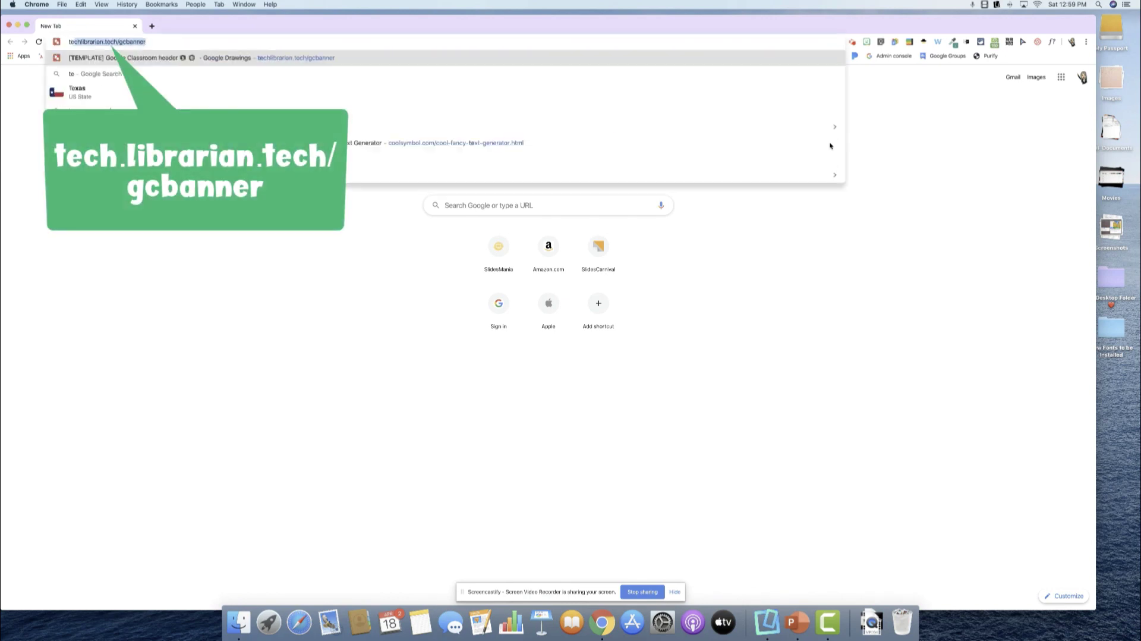
{"action": "type", "text": "librarian.tech/"}
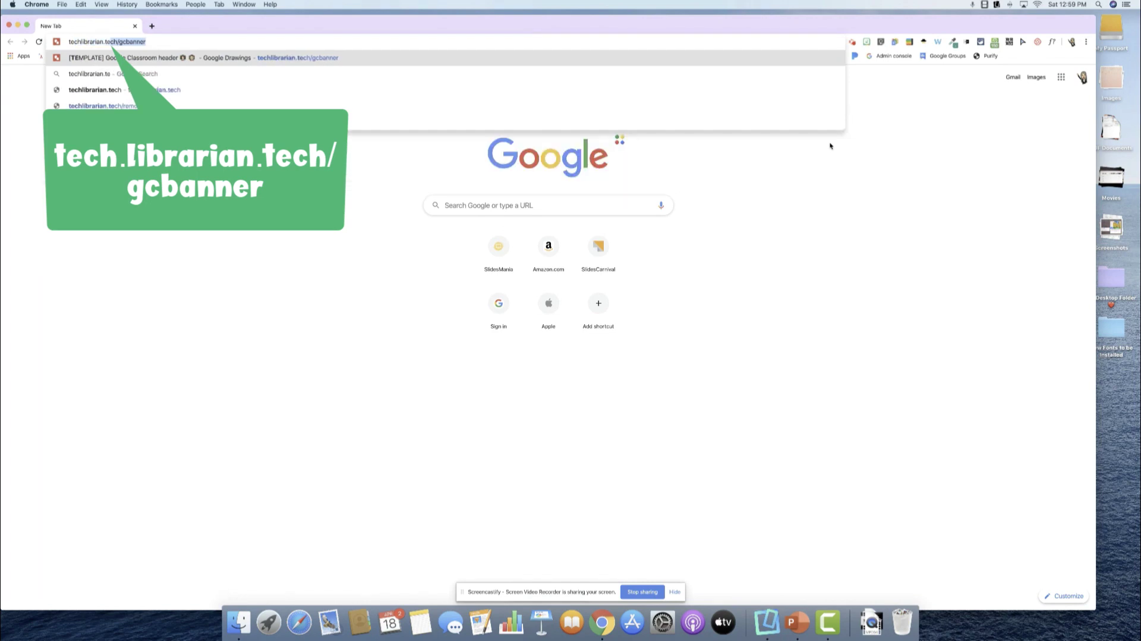
{"action": "type", "text": "gcbanner"}
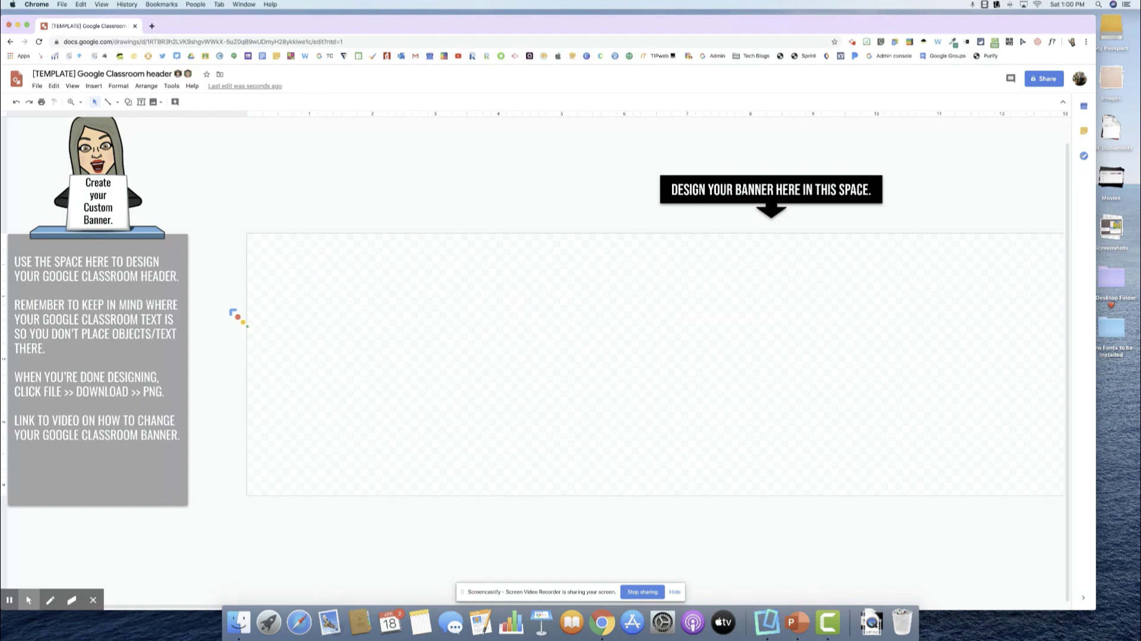
Scroll the canvas right until the banner area fills the window.
{"action": "scroll", "coordinate": [235, 317], "scroll_direction": "right", "scroll_amount": 5}
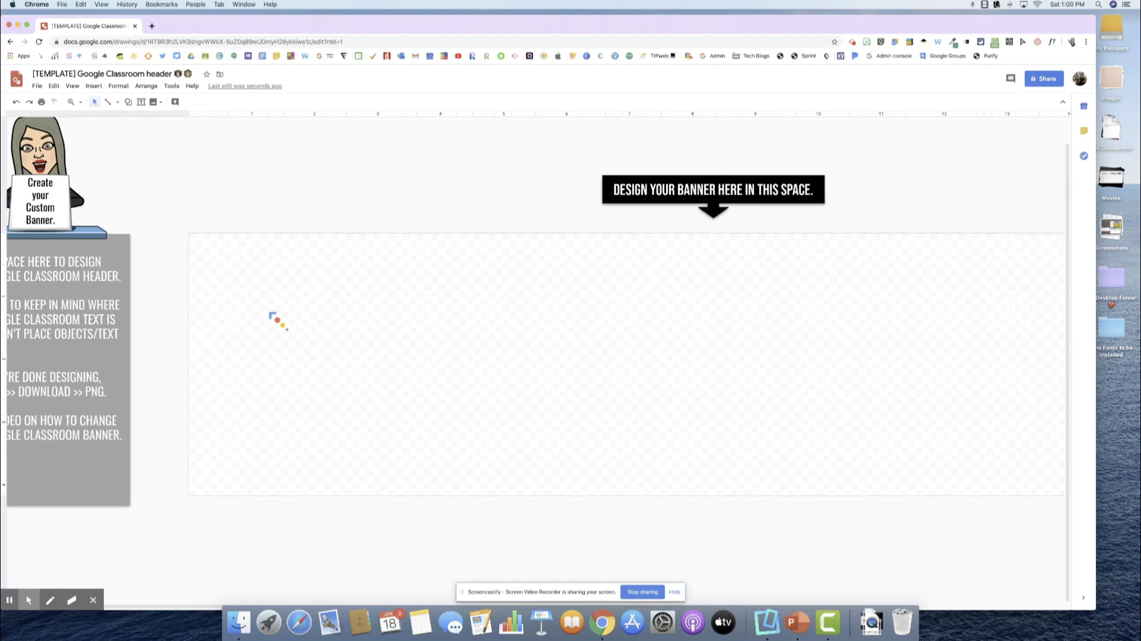
{"action": "scroll", "coordinate": [377, 325], "scroll_direction": "right", "scroll_amount": 3}
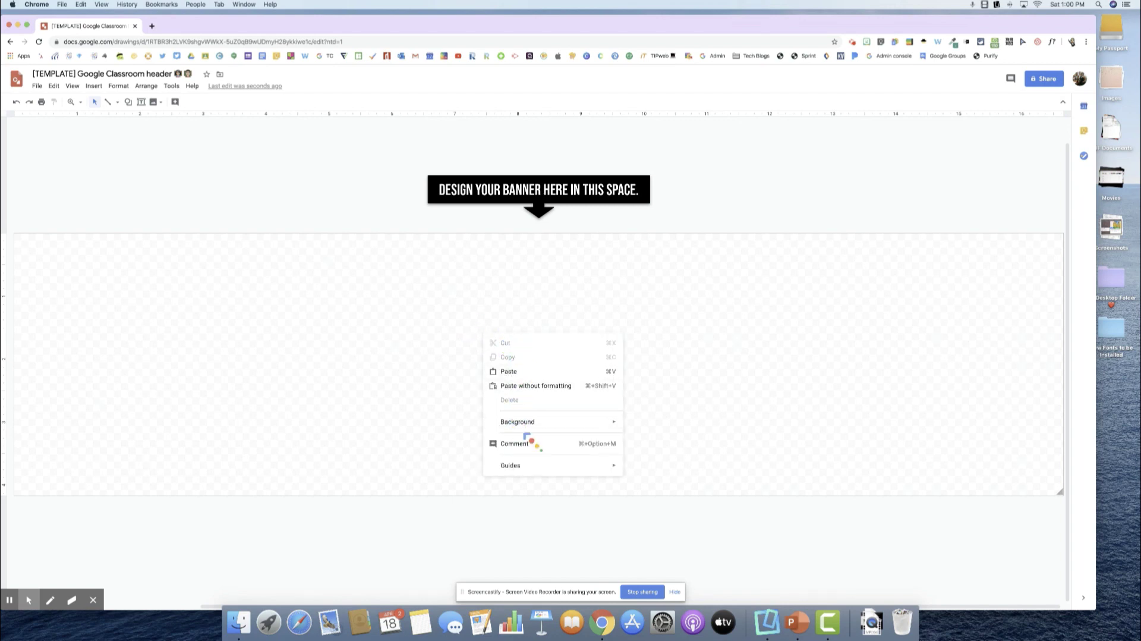
Bring up the Bitmoji picker over the pale lavender banner.
{"action": "mouse_move", "coordinate": [524, 423]}
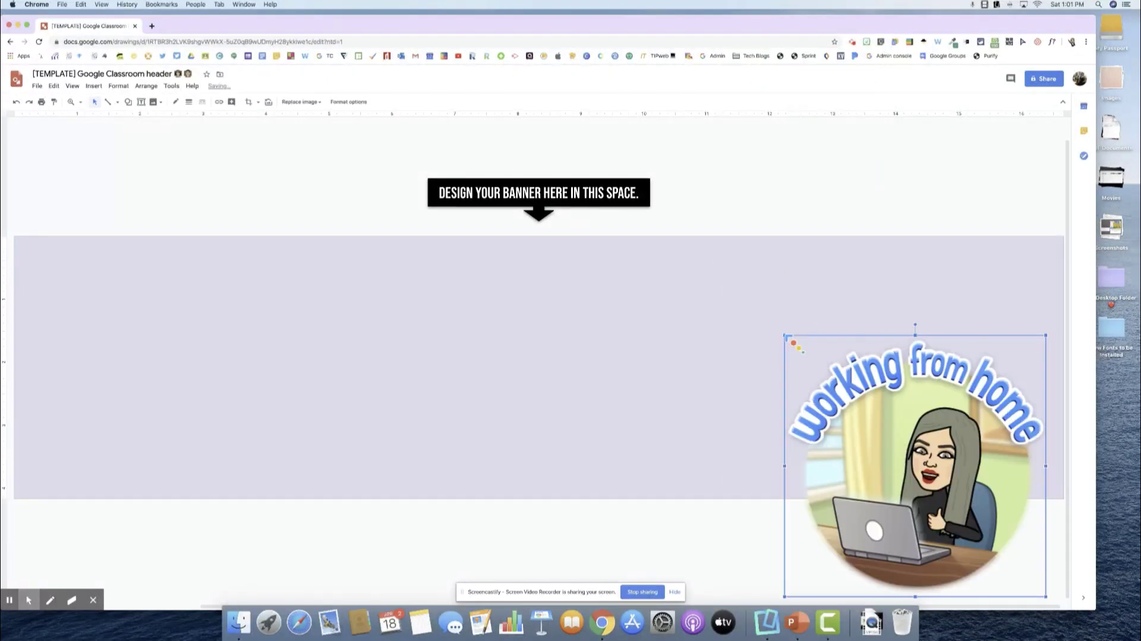
Shrink the 'working from home' Bitmoji, centre it on the banner, then deselect it.
{"action": "left_click_drag", "start_coordinate": [892, 430], "coordinate": [809, 329]}
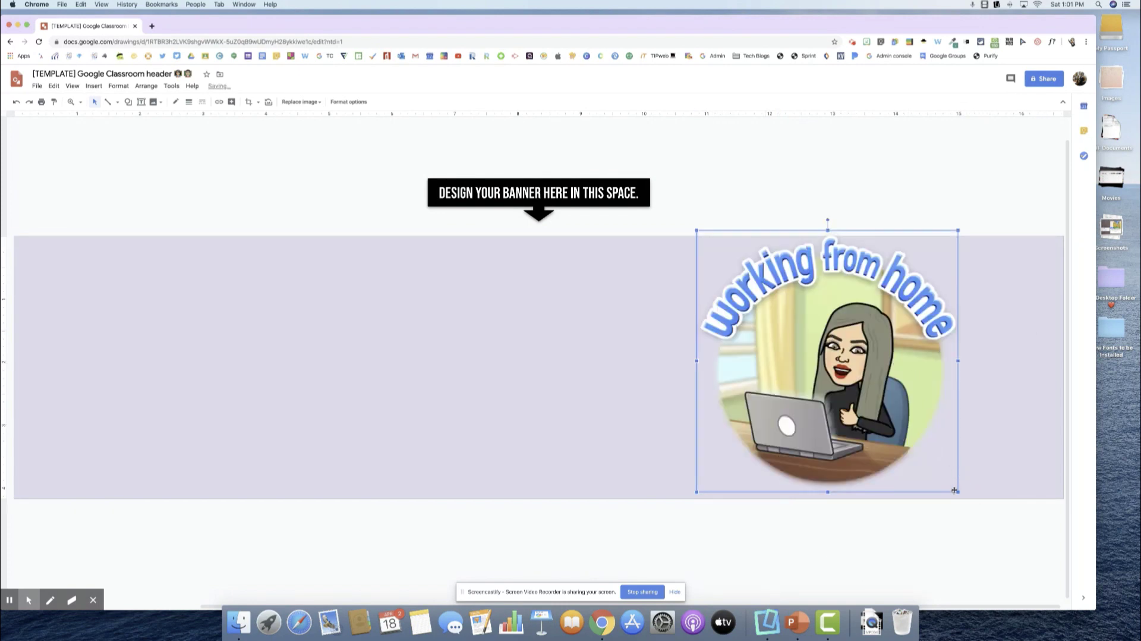
{"action": "left_click_drag", "start_coordinate": [958, 492], "coordinate": [900, 433]}
{"action": "left_click_drag", "start_coordinate": [810, 327], "coordinate": [815, 374]}
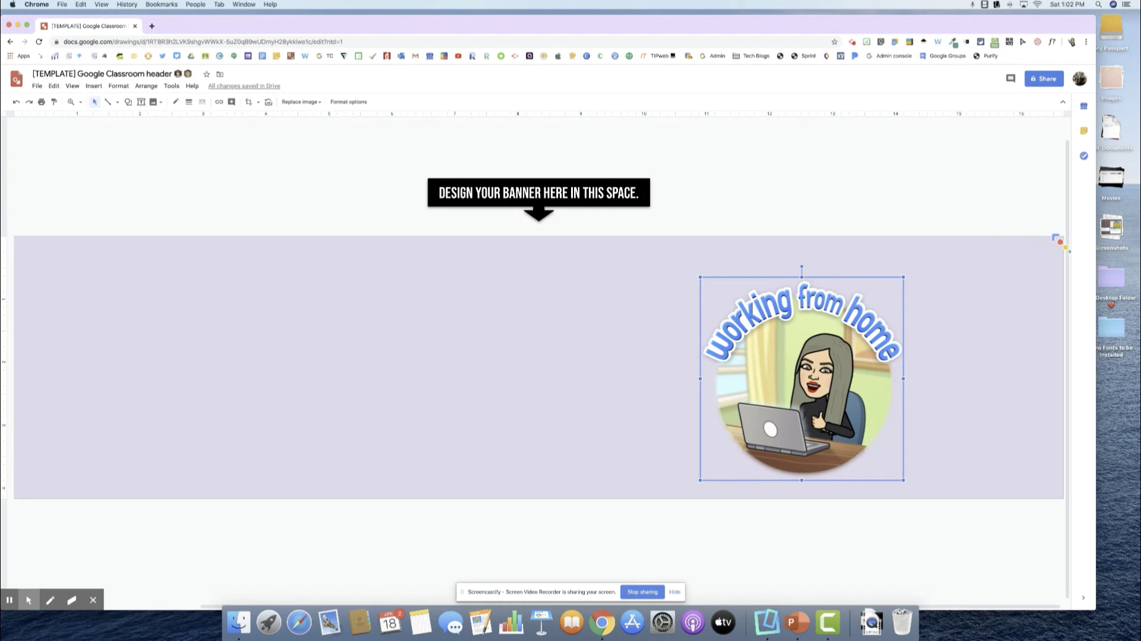
{"action": "left_click_drag", "start_coordinate": [798, 351], "coordinate": [538, 318]}
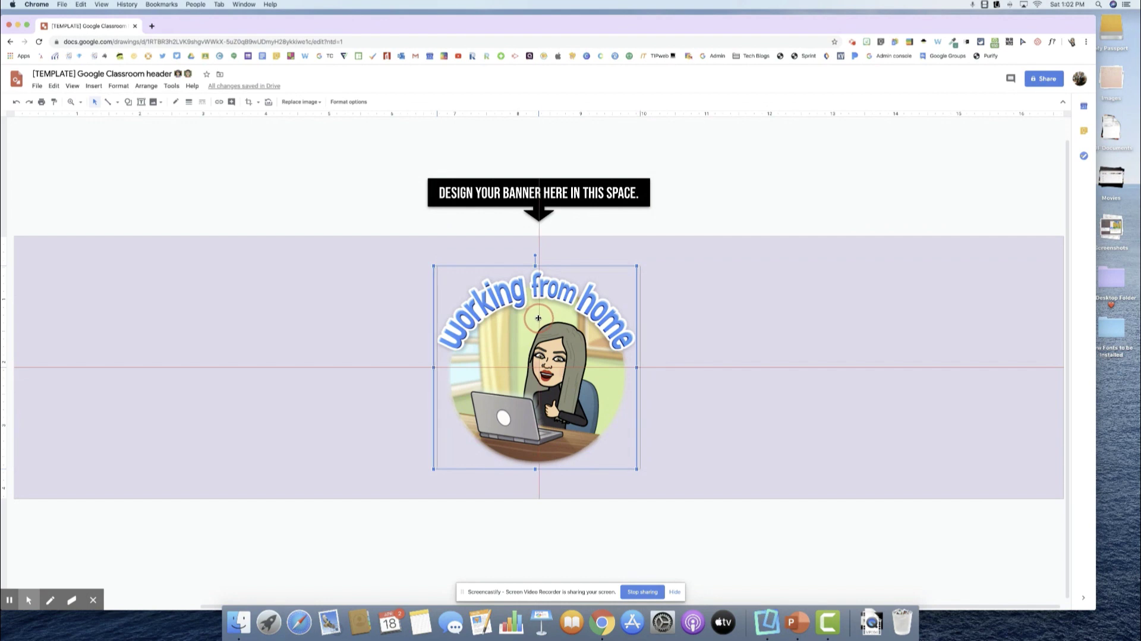
{"action": "left_click_drag", "start_coordinate": [539, 318], "coordinate": [539, 318]}
{"action": "left_click", "coordinate": [775, 518]}
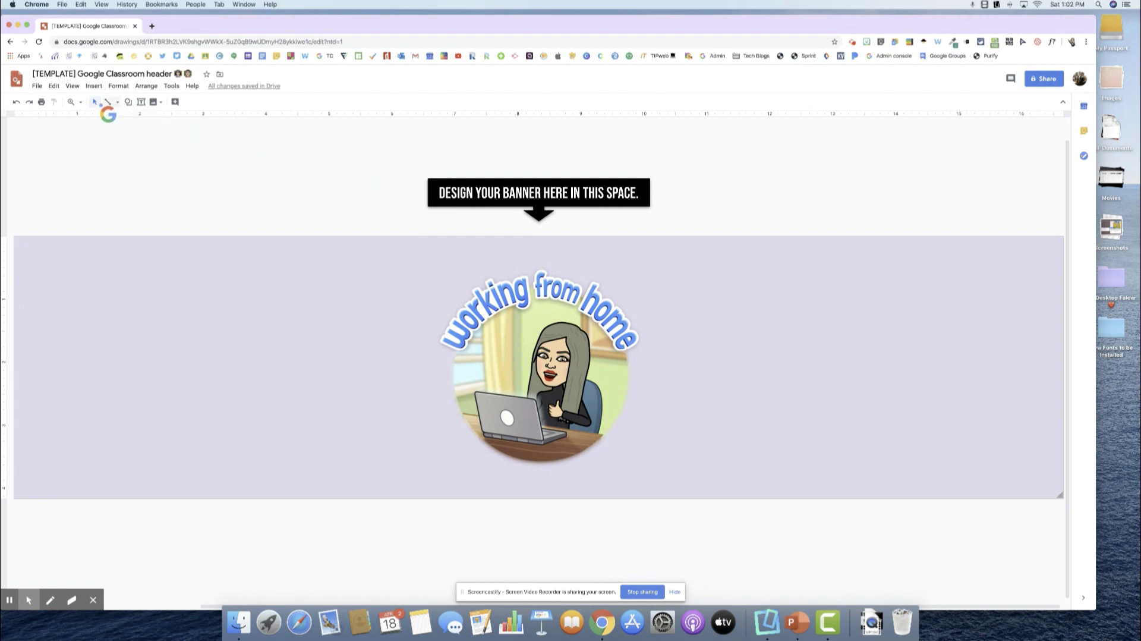
Insert word art reading 'CONTACT INFORMATION:'.
{"action": "left_click", "coordinate": [94, 86]}
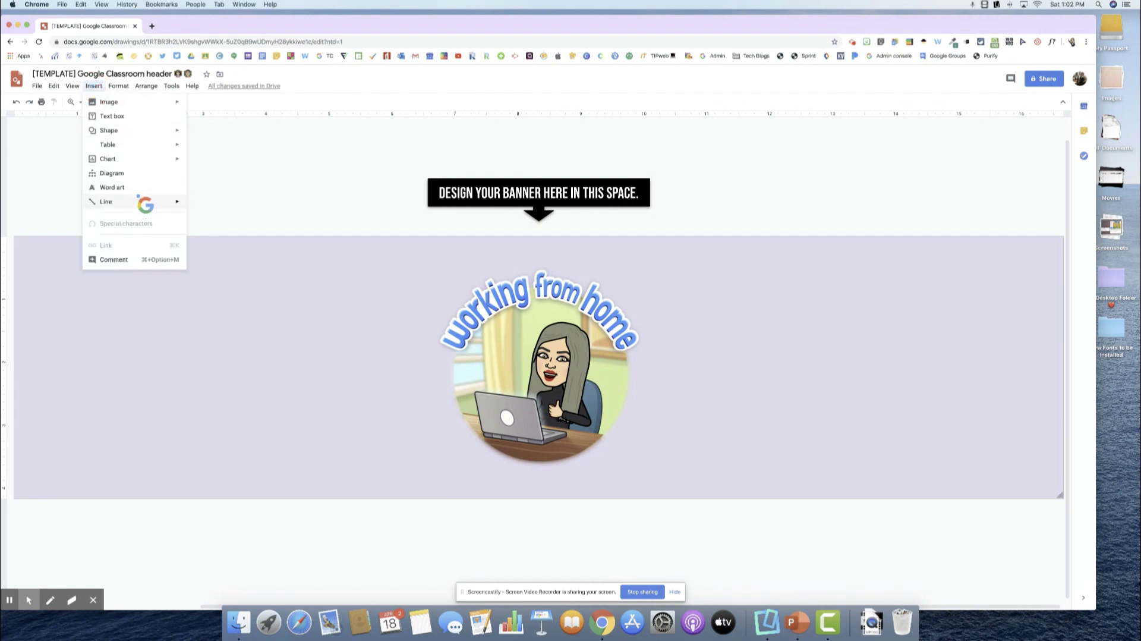
{"action": "left_click", "coordinate": [133, 188]}
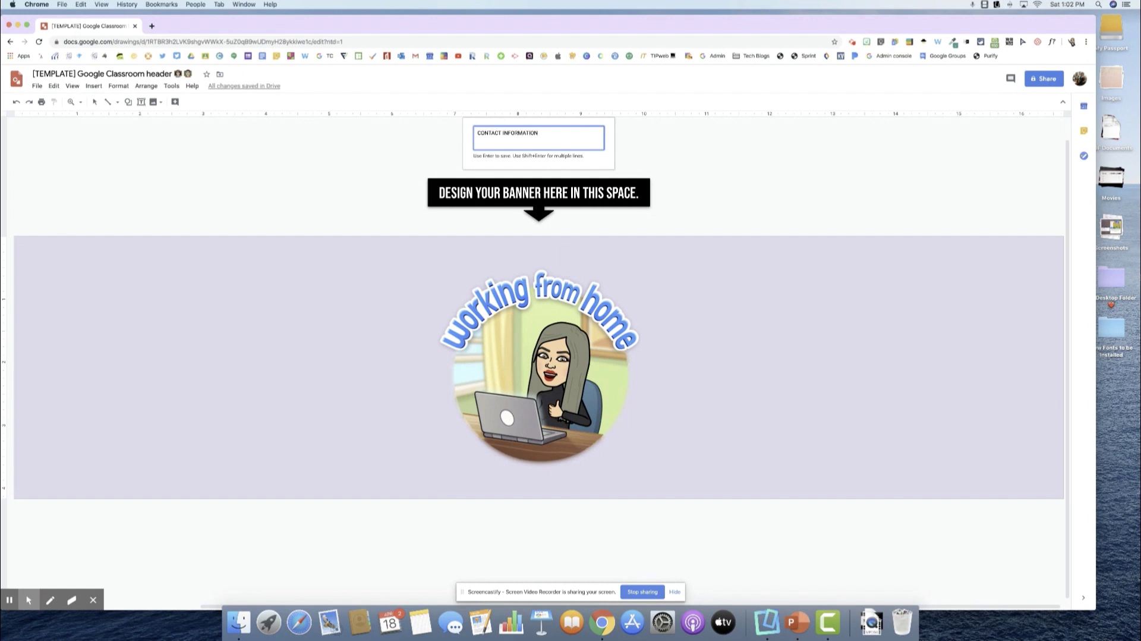
{"action": "key", "text": "Return"}
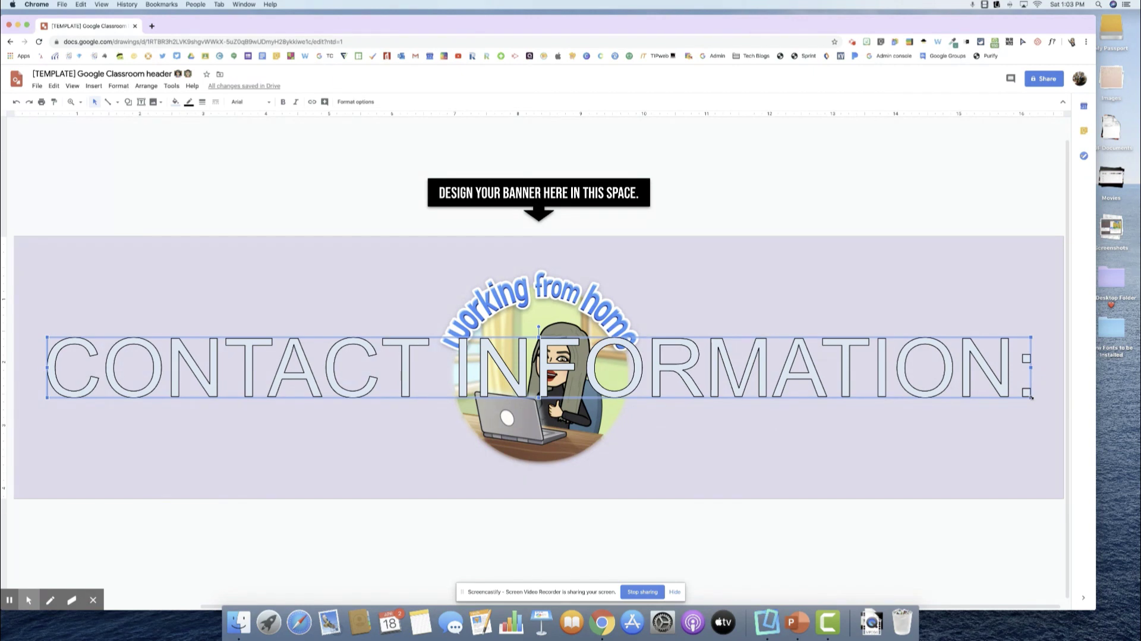
Shrink the CONTACT INFORMATION: word art and place it right of the Bitmoji.
{"action": "left_click_drag", "start_coordinate": [1031, 397], "coordinate": [795, 298]}
{"action": "left_click_drag", "start_coordinate": [1050, 305], "coordinate": [909, 297]}
{"action": "left_click_drag", "start_coordinate": [821, 290], "coordinate": [930, 294]}
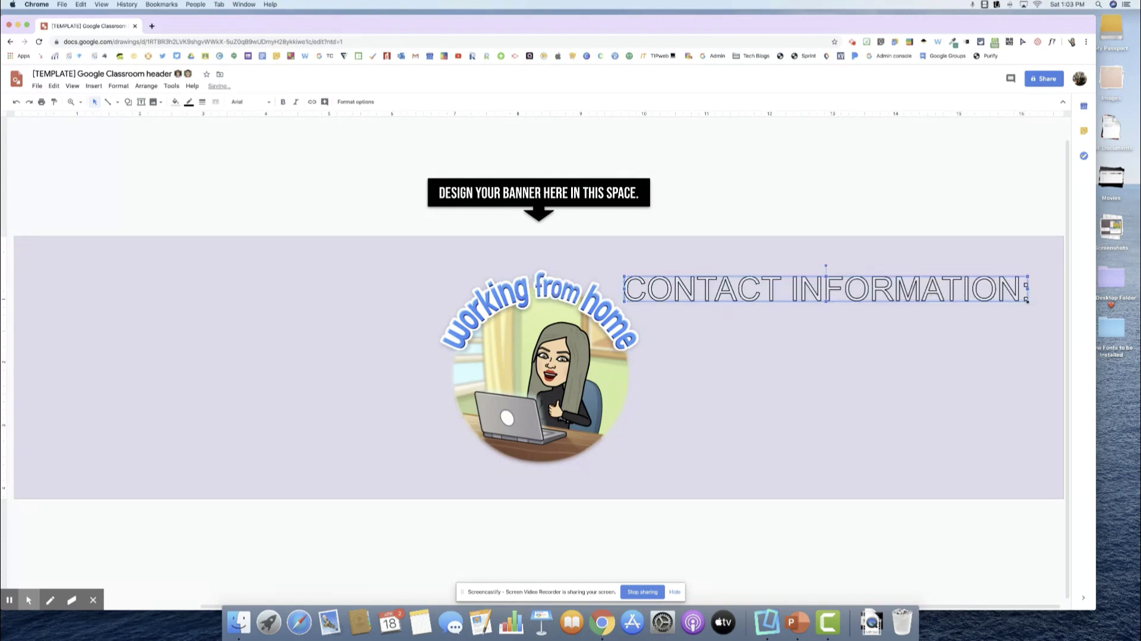
{"action": "left_click_drag", "start_coordinate": [1027, 300], "coordinate": [930, 294]}
{"action": "left_click_drag", "start_coordinate": [826, 287], "coordinate": [877, 319]}
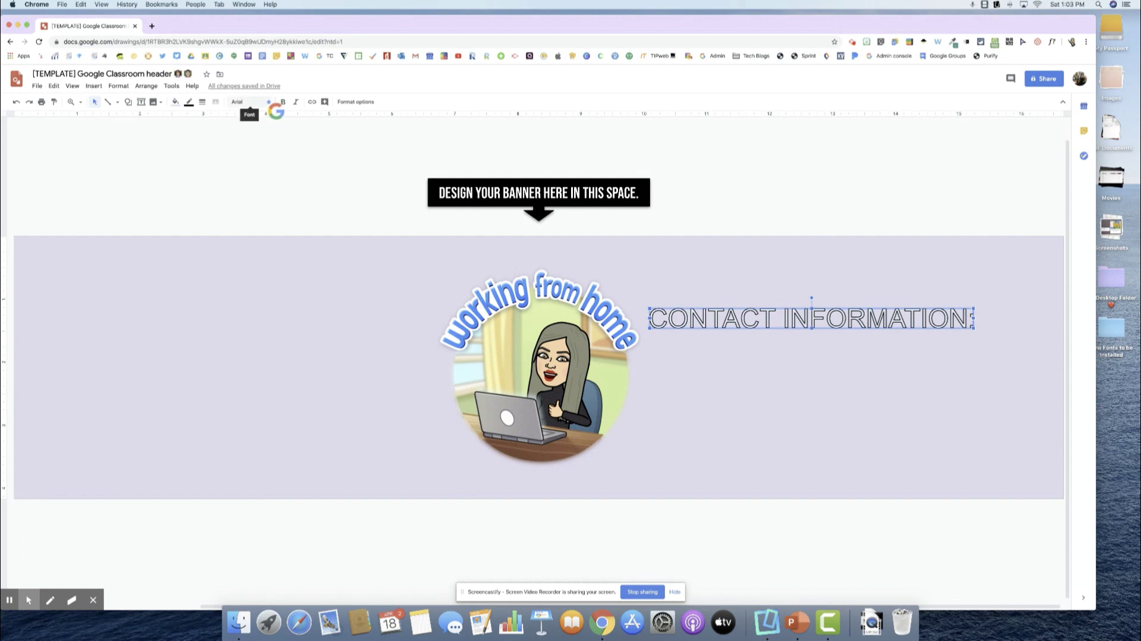
Make the word art Bebas Neue with black fill and a new border colour.
{"action": "left_click", "coordinate": [249, 102]}
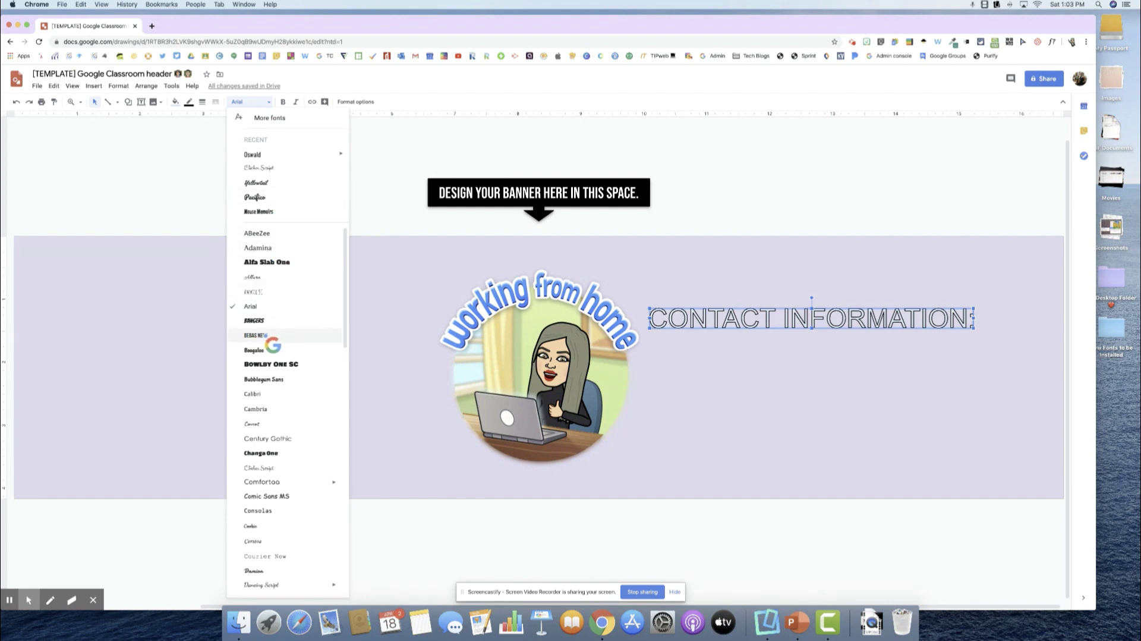
{"action": "left_click", "coordinate": [266, 335]}
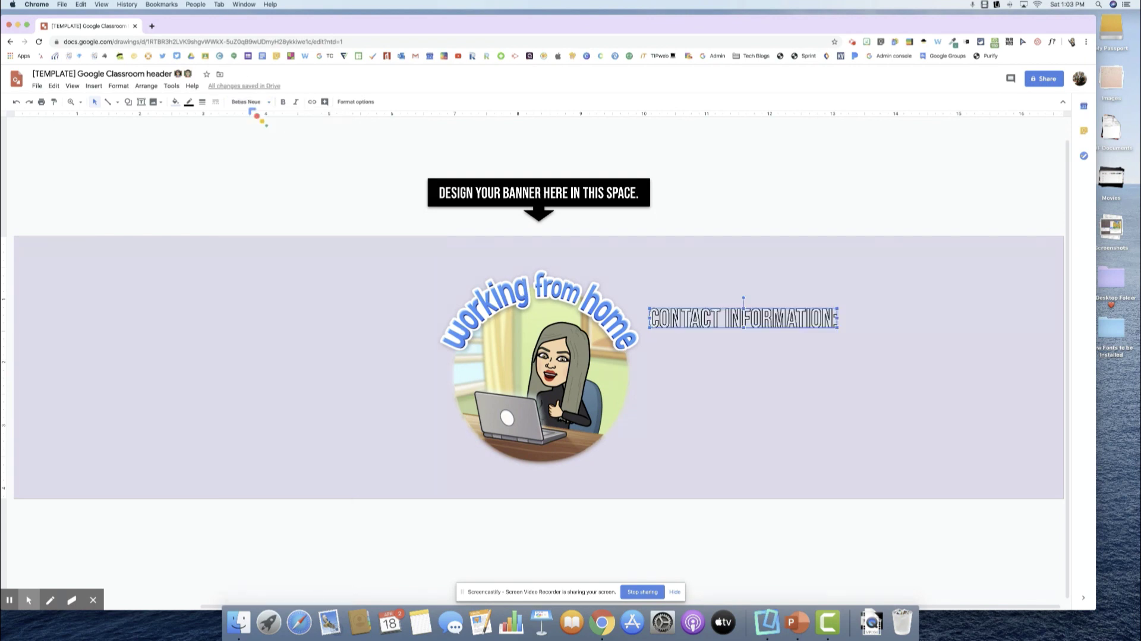
{"action": "left_click", "coordinate": [176, 101]}
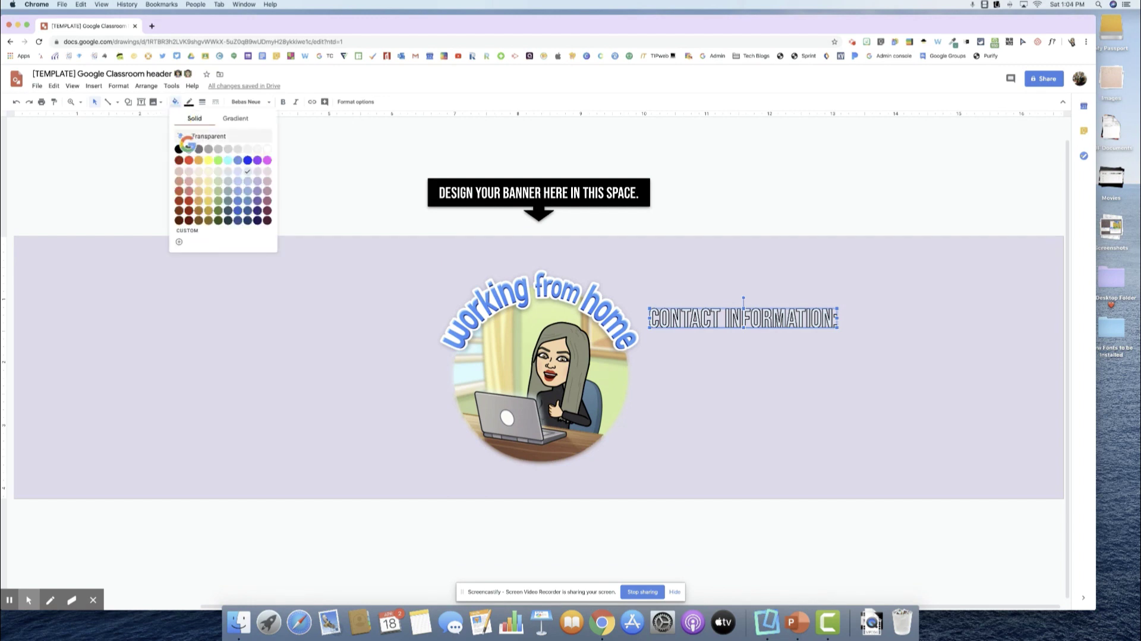
{"action": "left_click", "coordinate": [178, 149]}
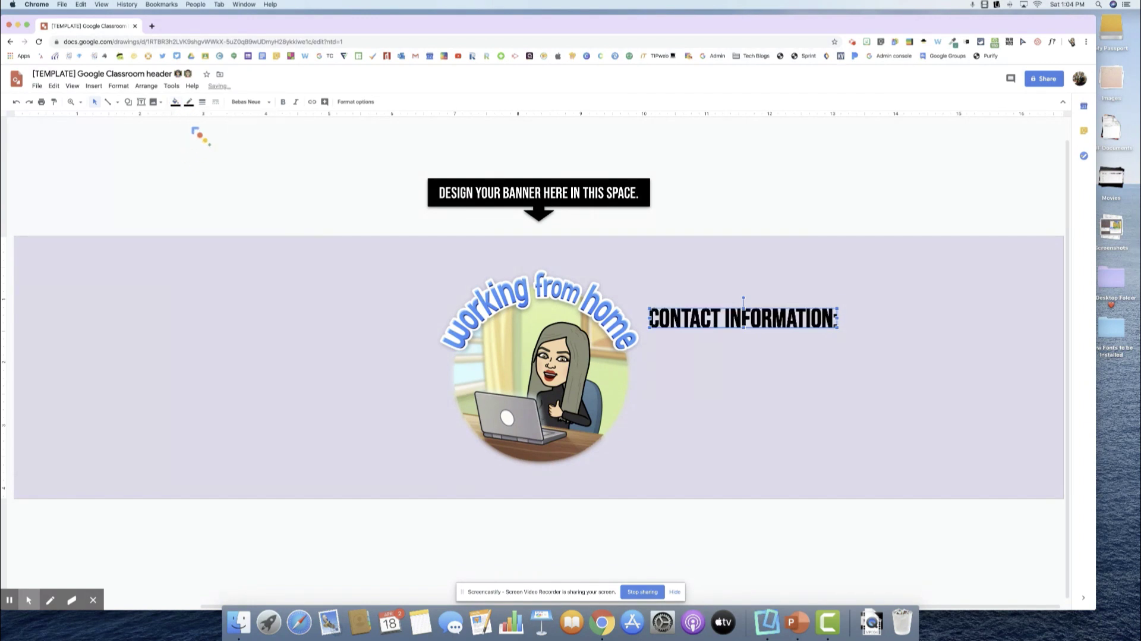
{"action": "left_click", "coordinate": [189, 102]}
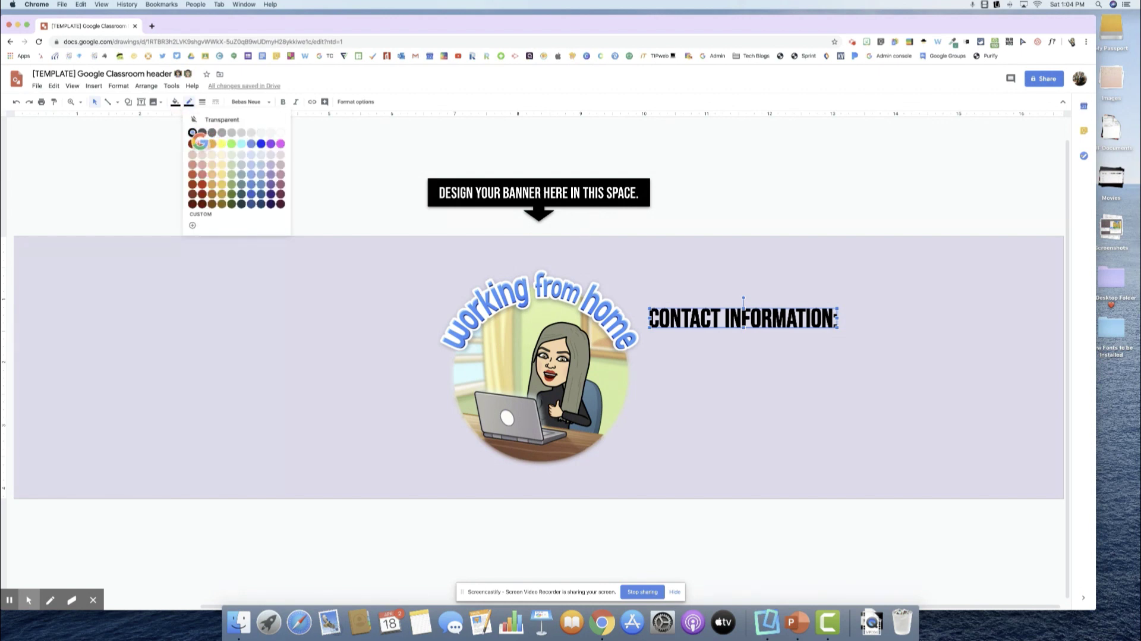
{"action": "left_click", "coordinate": [201, 143]}
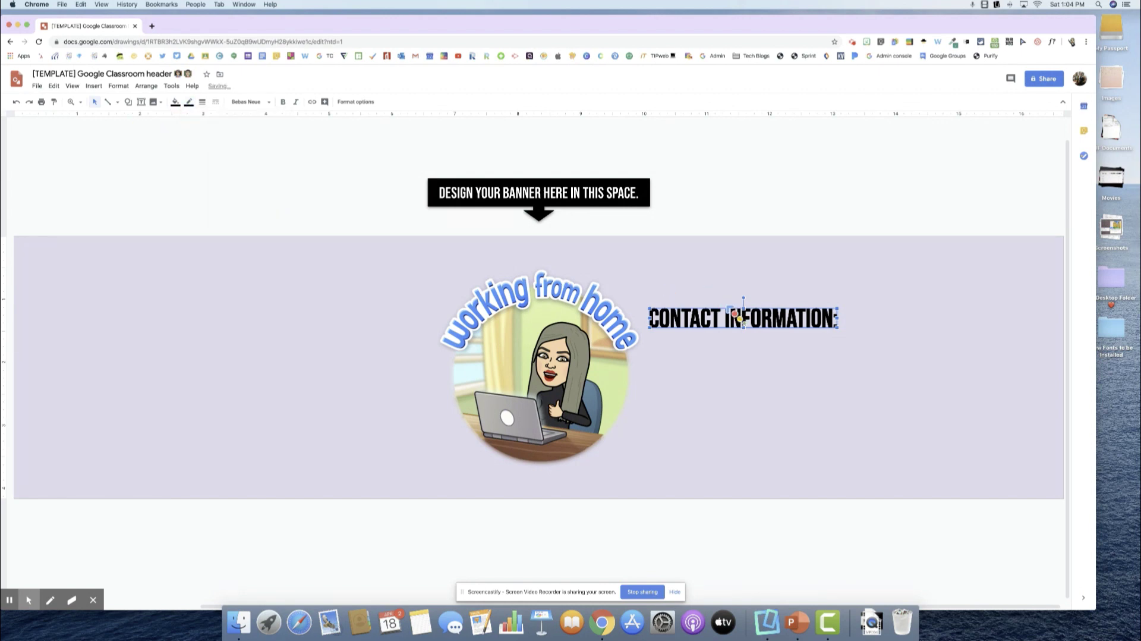
Enlarge the CONTACT INFORMATION: word art slightly and shift it up and right.
{"action": "left_click", "coordinate": [719, 312]}
{"action": "left_click_drag", "start_coordinate": [837, 326], "coordinate": [855, 333]}
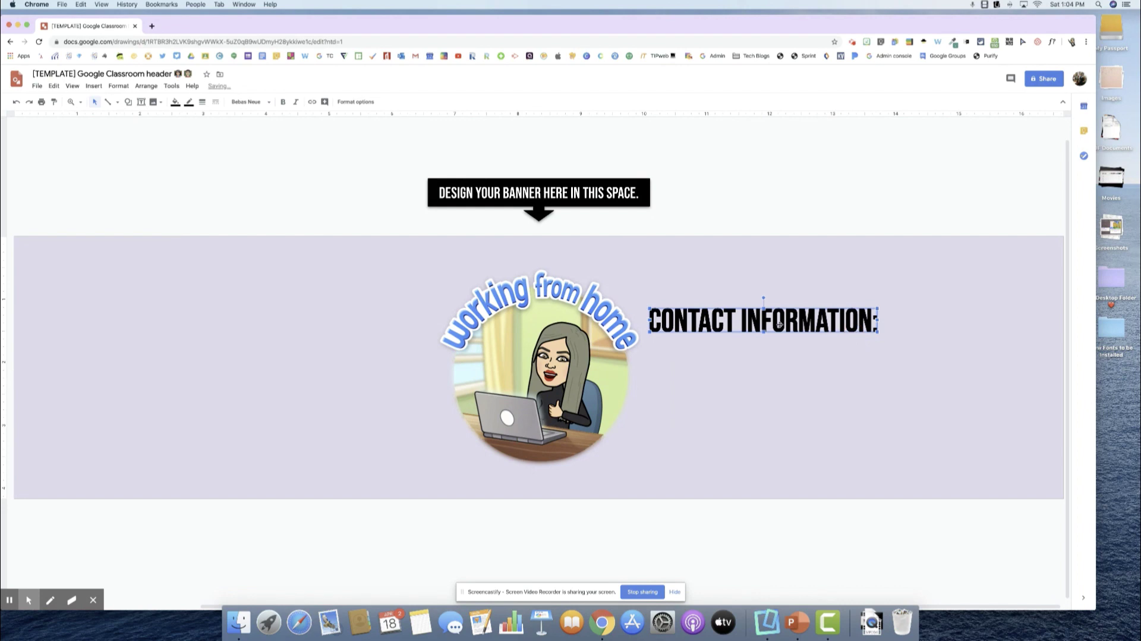
{"action": "left_click_drag", "start_coordinate": [779, 324], "coordinate": [800, 318]}
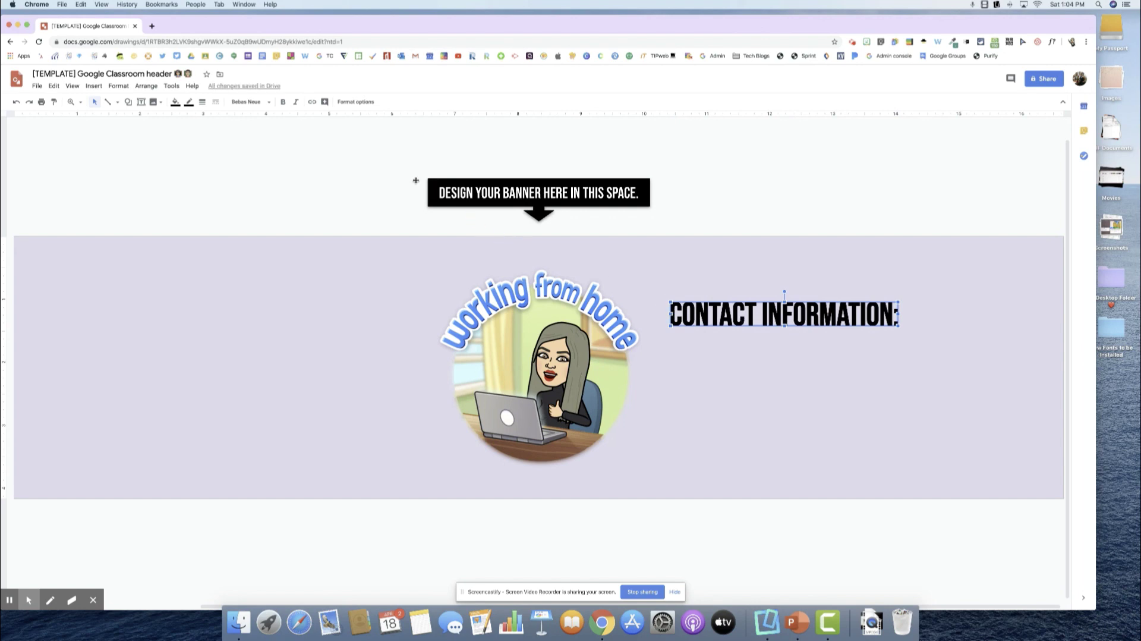
Add a drop shadow with blur radius 3 to the CONTACT INFORMATION: word art.
{"action": "left_click", "coordinate": [360, 102]}
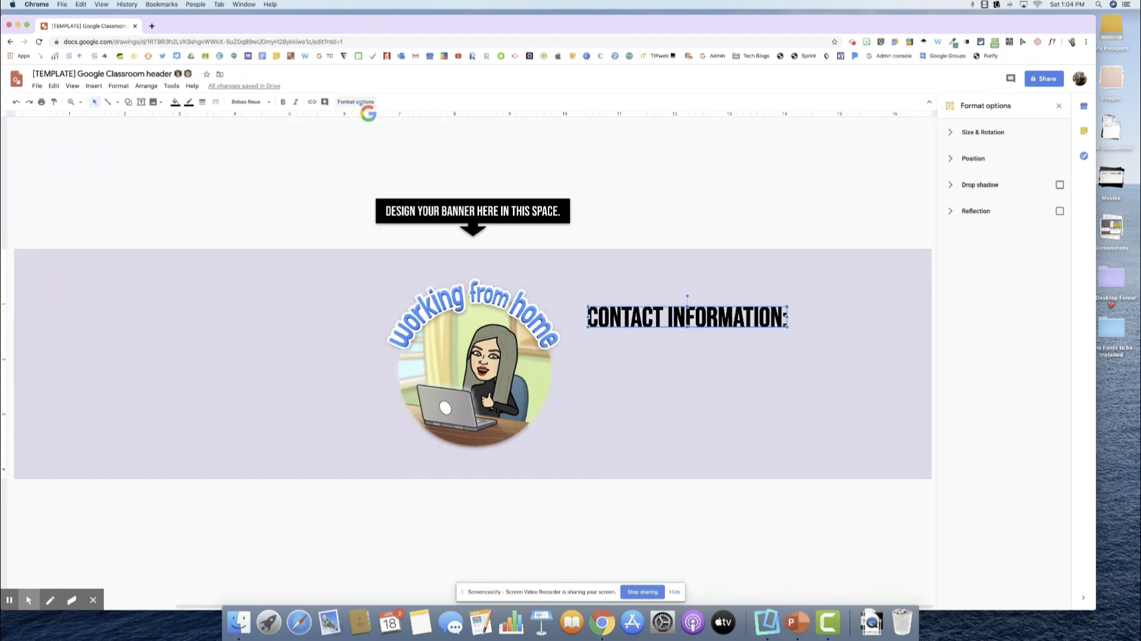
{"action": "left_click", "coordinate": [1060, 185]}
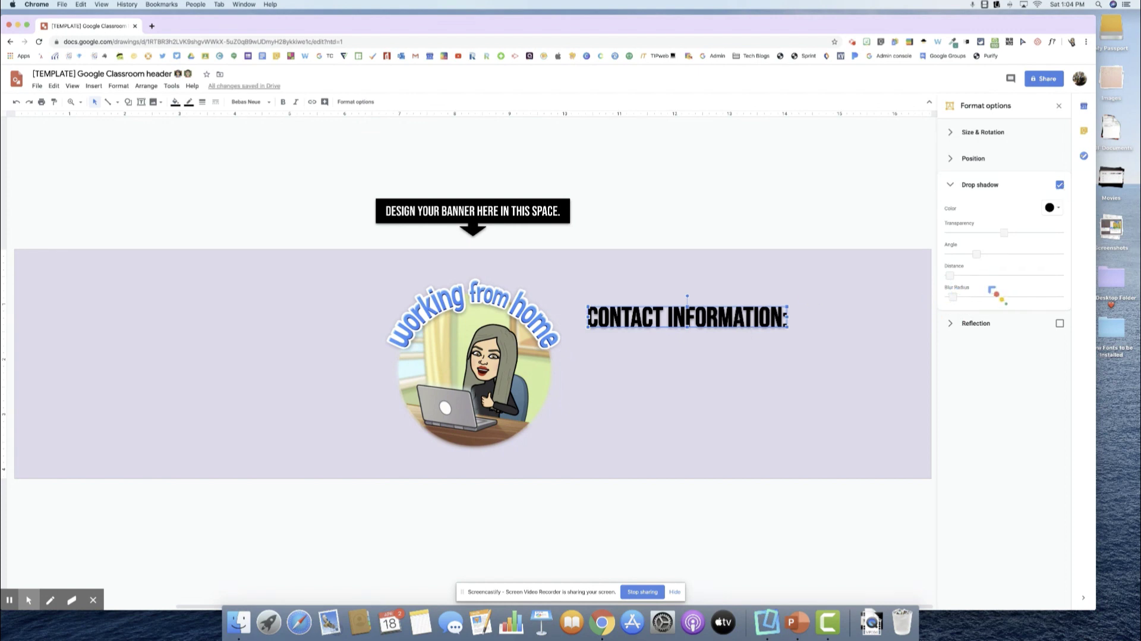
{"action": "left_click", "coordinate": [953, 297]}
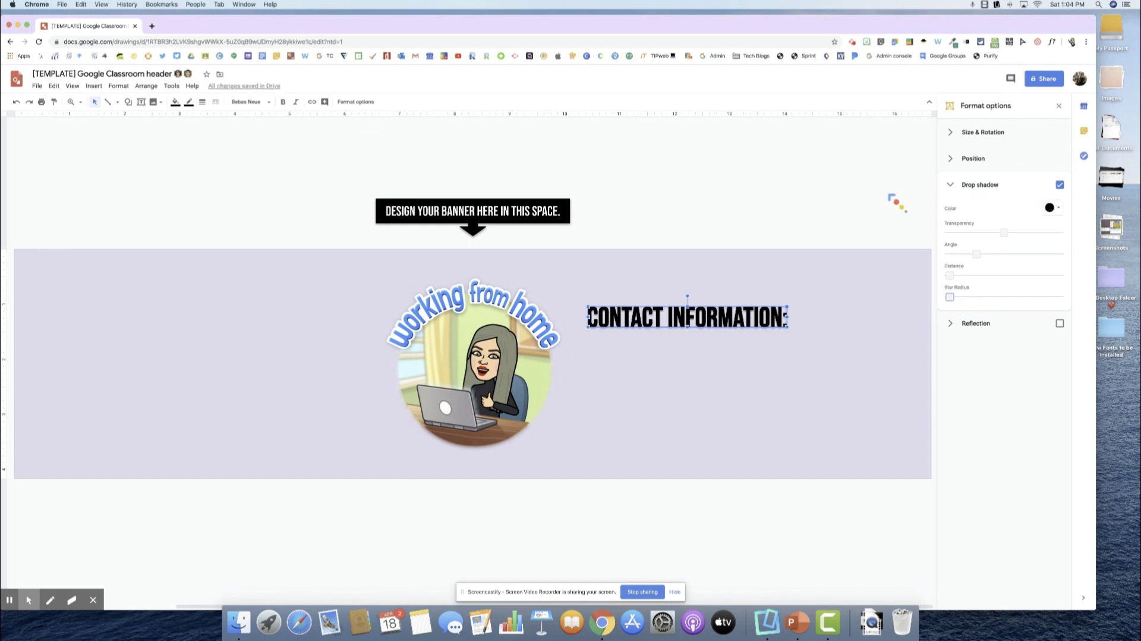
{"action": "left_click", "coordinate": [1059, 106]}
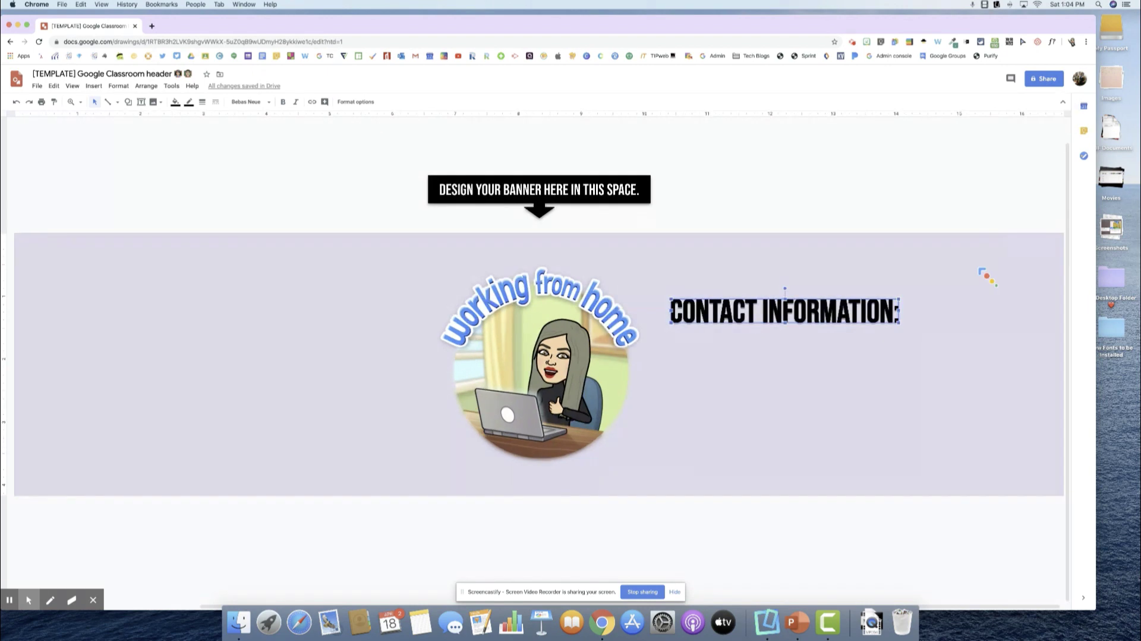
{"action": "left_click", "coordinate": [950, 354]}
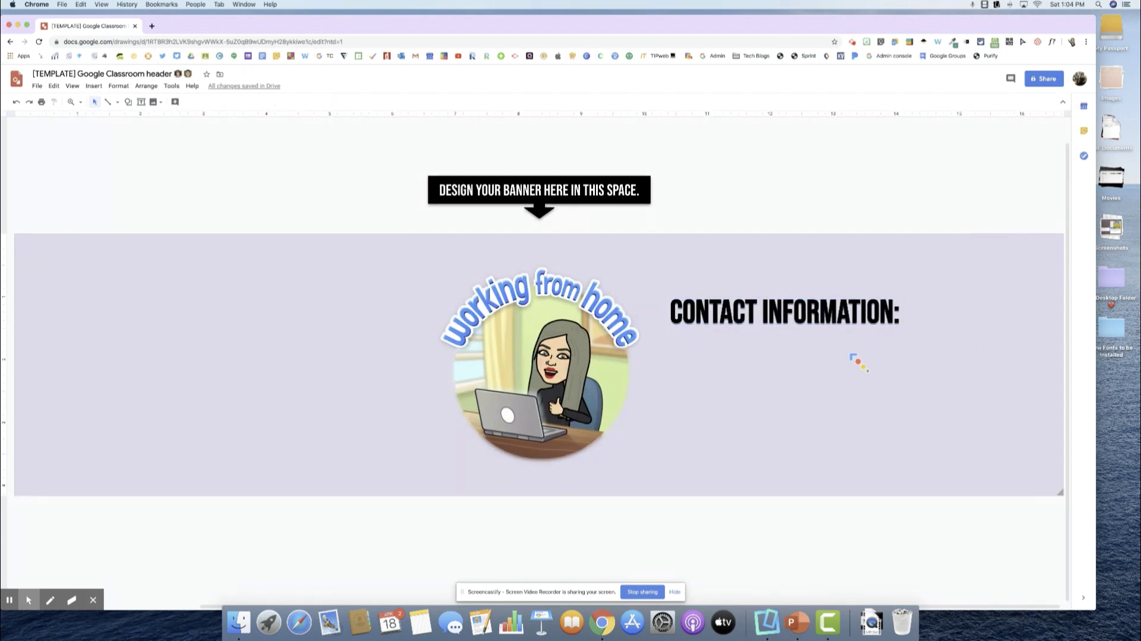
Draw a text box below CONTACT INFORMATION: set in Oswald Medium.
{"action": "left_click", "coordinate": [142, 102]}
{"action": "left_click_drag", "start_coordinate": [675, 343], "coordinate": [903, 421]}
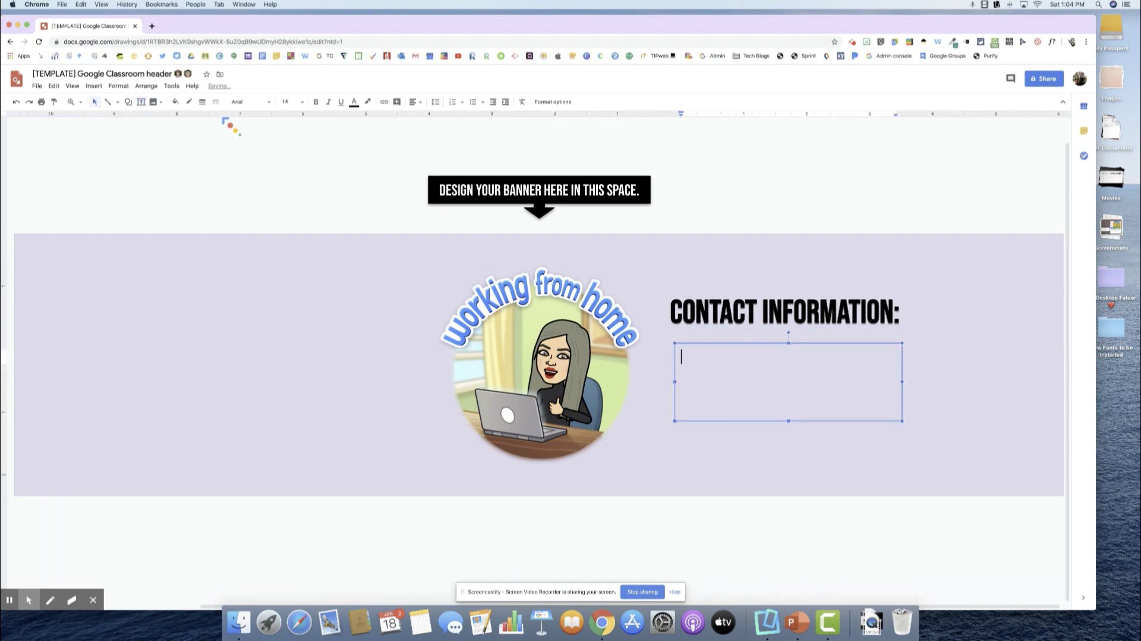
{"action": "left_click", "coordinate": [267, 103]}
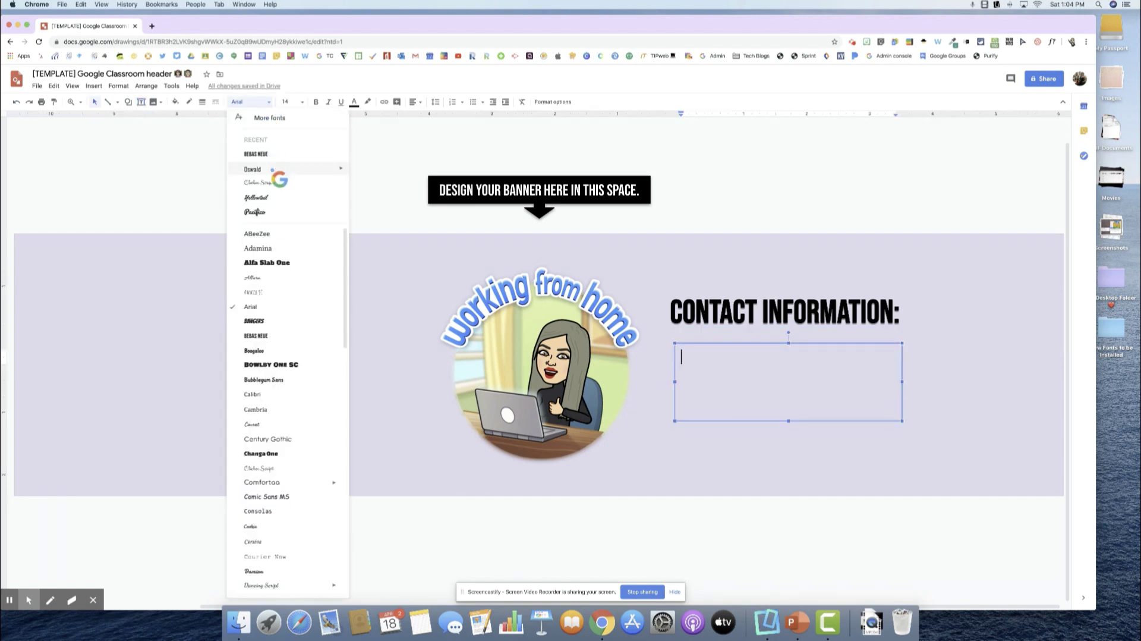
{"action": "mouse_move", "coordinate": [331, 170]}
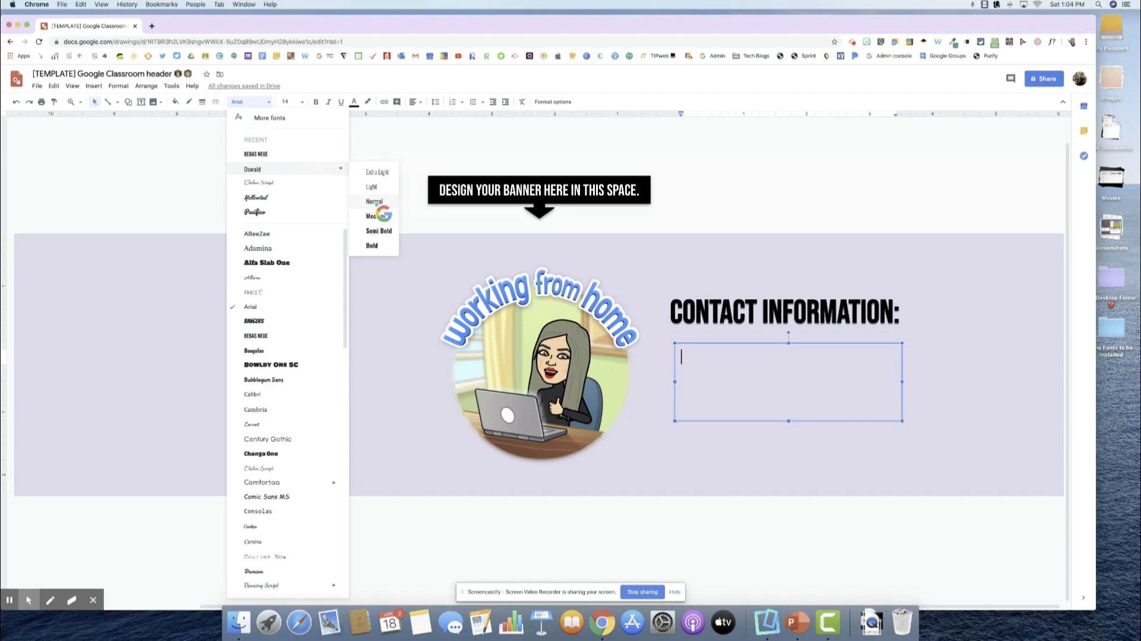
{"action": "left_click", "coordinate": [378, 218]}
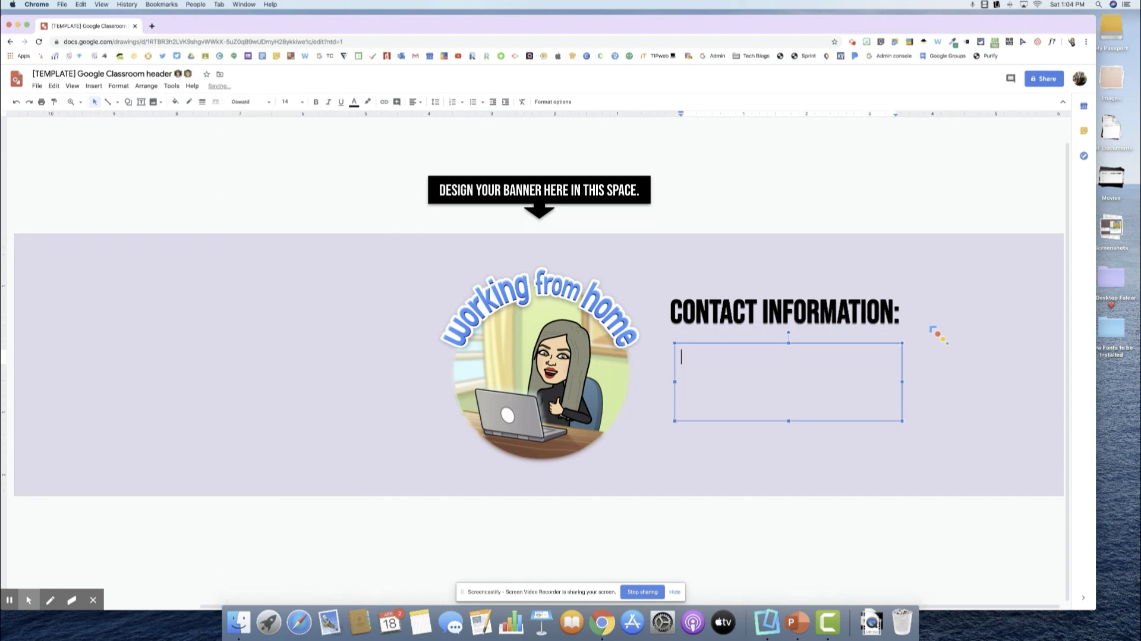
Type the email address, phone number and 'Office Hours: 8:35 am - 4:35 pm' on separate lines.
{"action": "key", "text": "Return"}
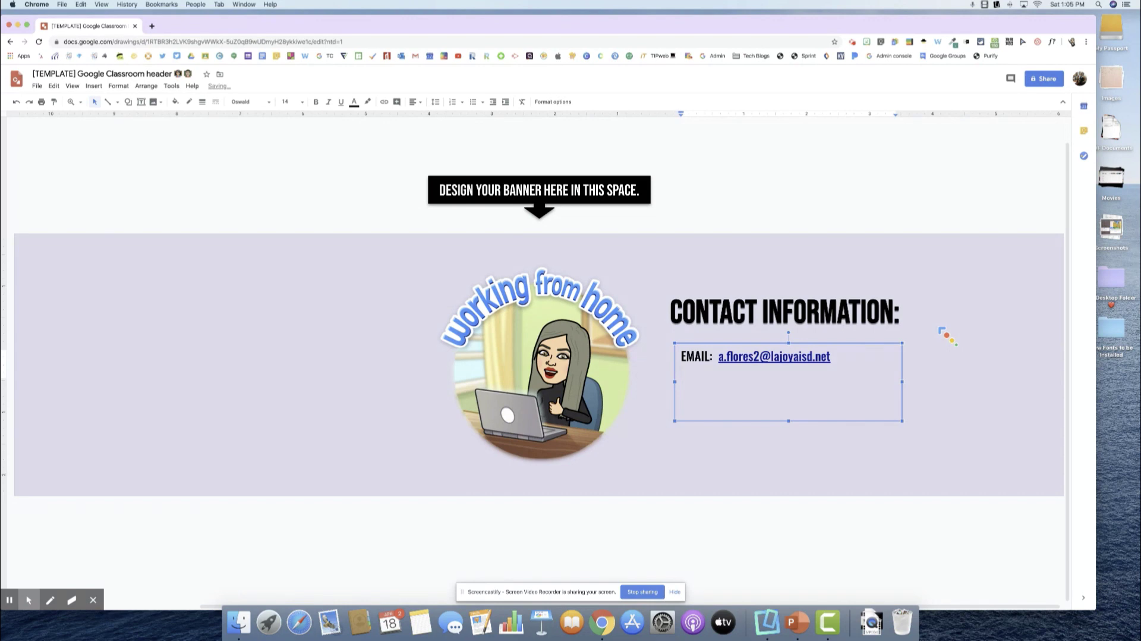
{"action": "type", "text": "Phone No."}
{"action": "type", "text": "(956) 444"}
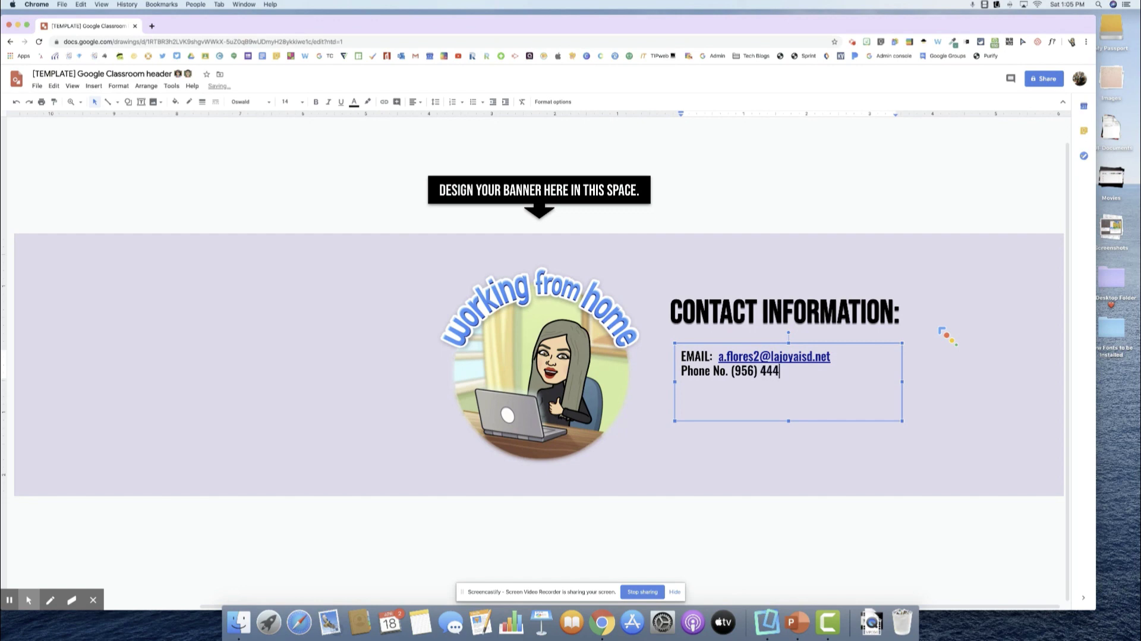
{"action": "type", "text": "-444"}
{"action": "key", "text": "Return"}
{"action": "key", "text": "Return"}
{"action": "type", "text": "Office Hours"}
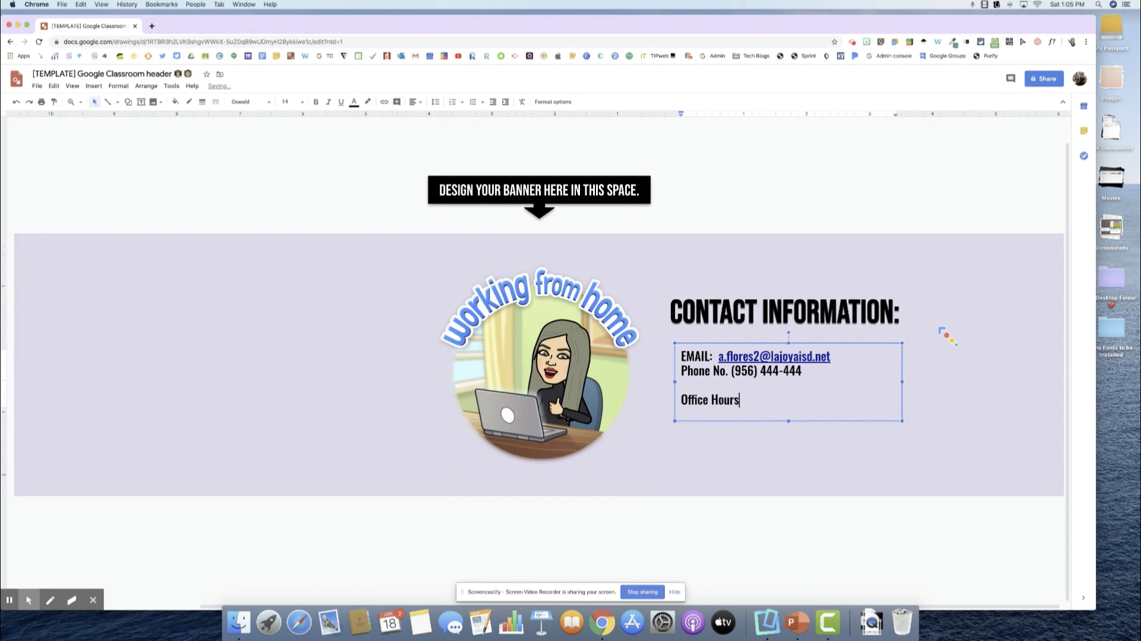
{"action": "type", "text": ":  8:35 am - 4:35 pm"}
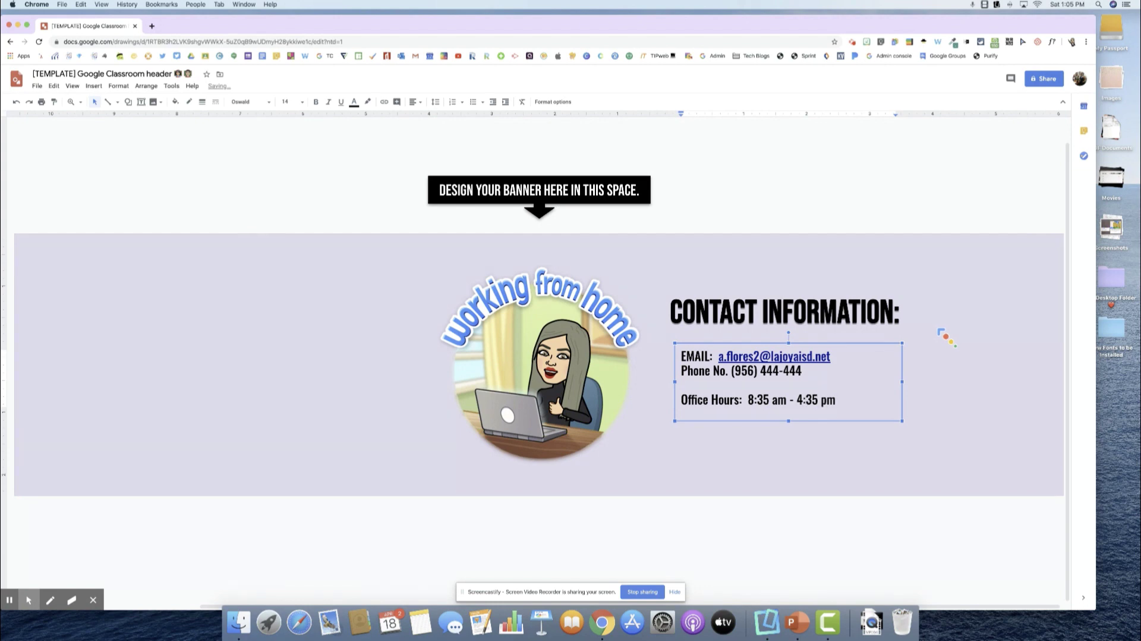
{"action": "left_click", "coordinate": [841, 538]}
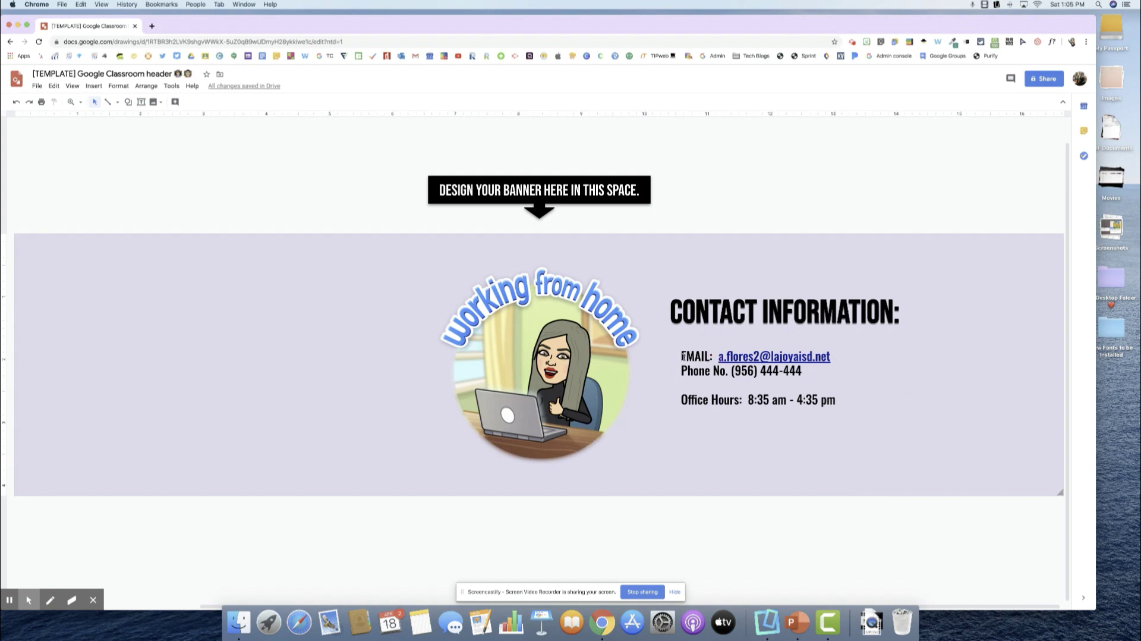
{"action": "left_click", "coordinate": [684, 356]}
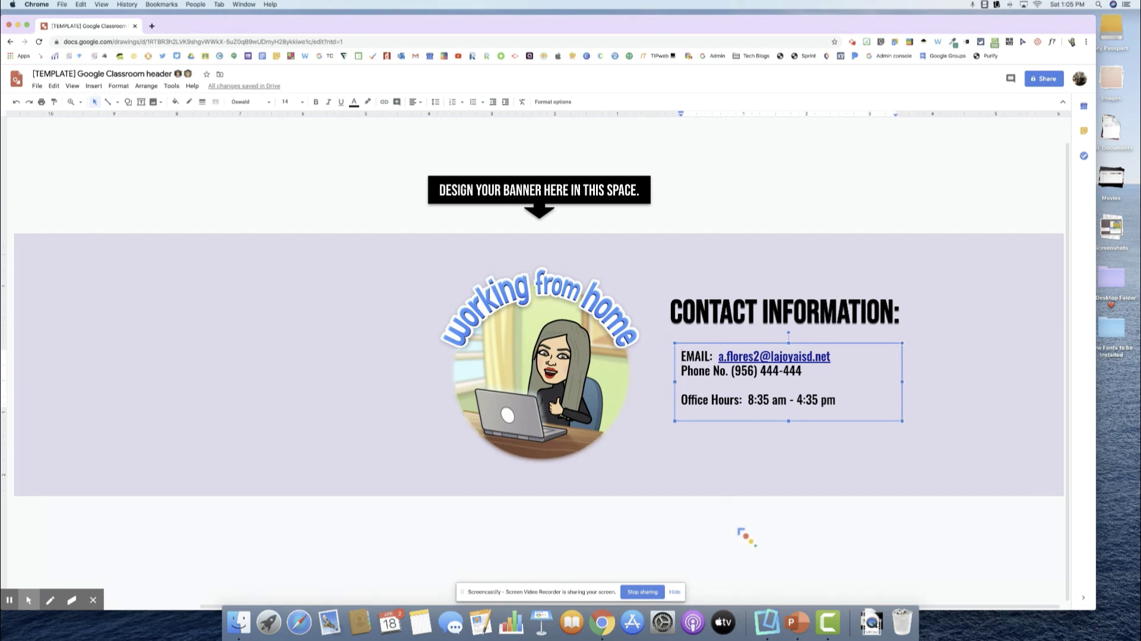
{"action": "left_click", "coordinate": [740, 532]}
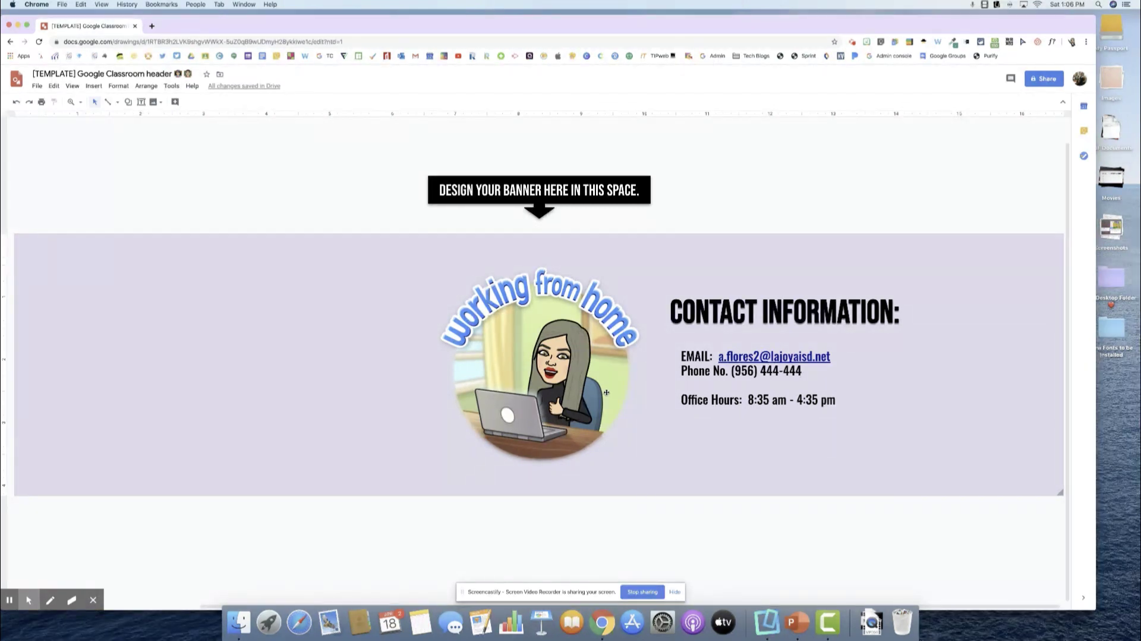
Download the banner as a PNG image (.png).
{"action": "left_click", "coordinate": [37, 86]}
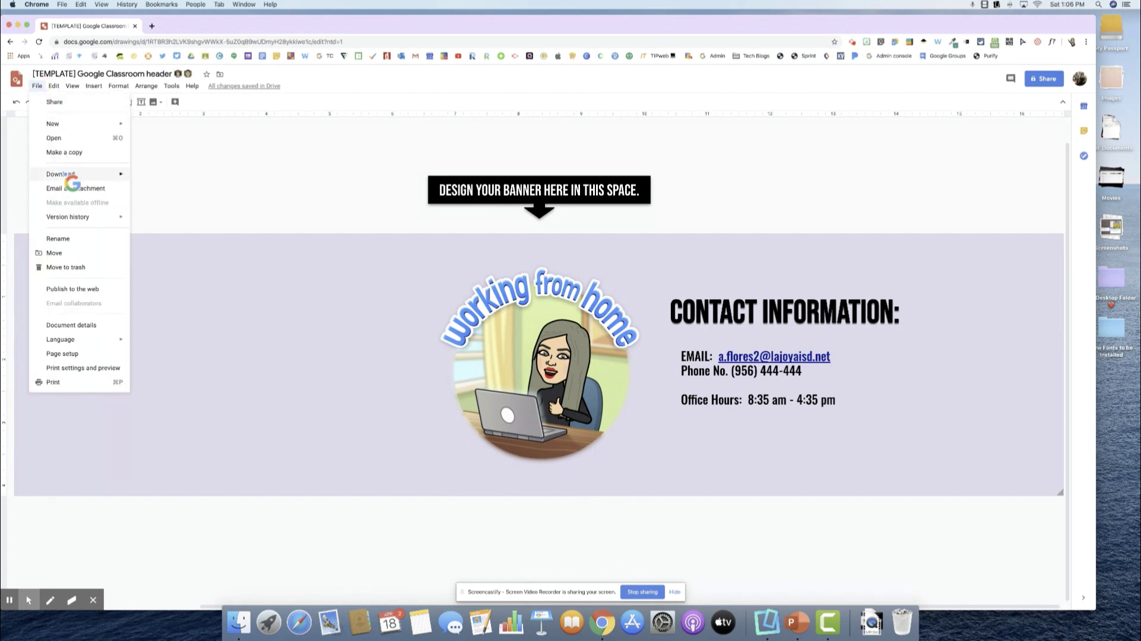
{"action": "mouse_move", "coordinate": [70, 179]}
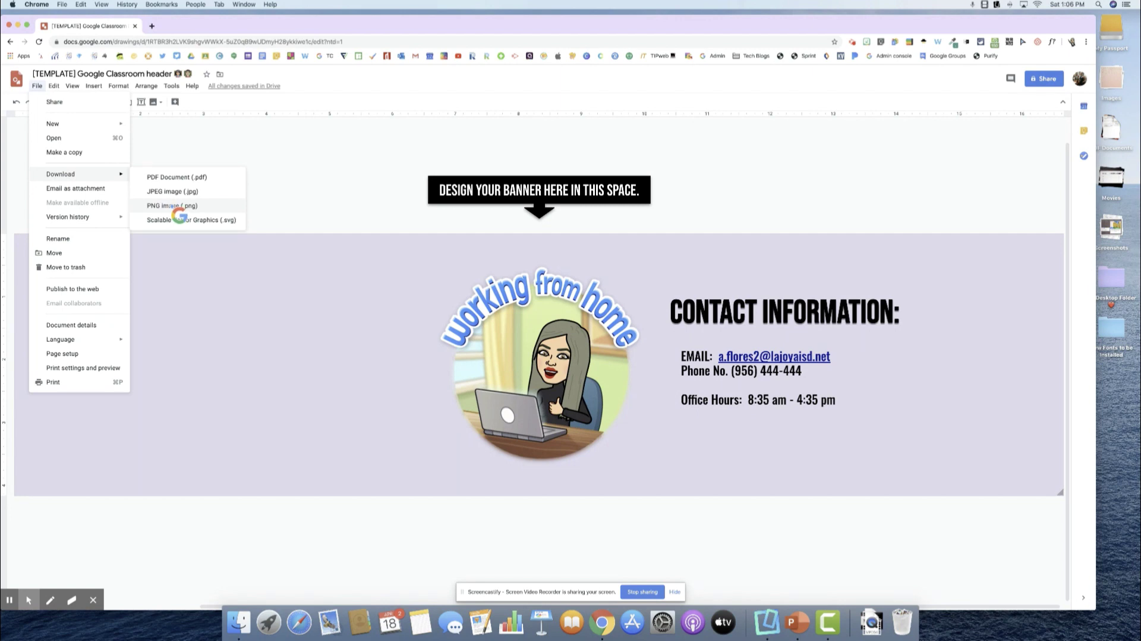
{"action": "left_click", "coordinate": [174, 208]}
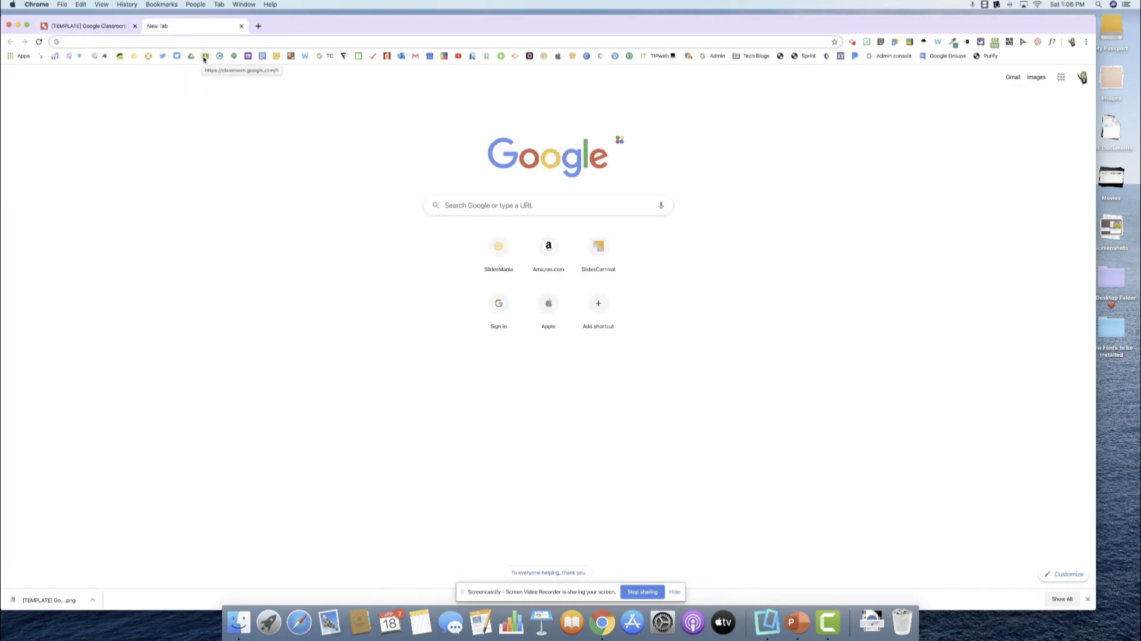
Go to Google Classroom and open the Google Sandbox class stream.
{"action": "left_click", "coordinate": [204, 57]}
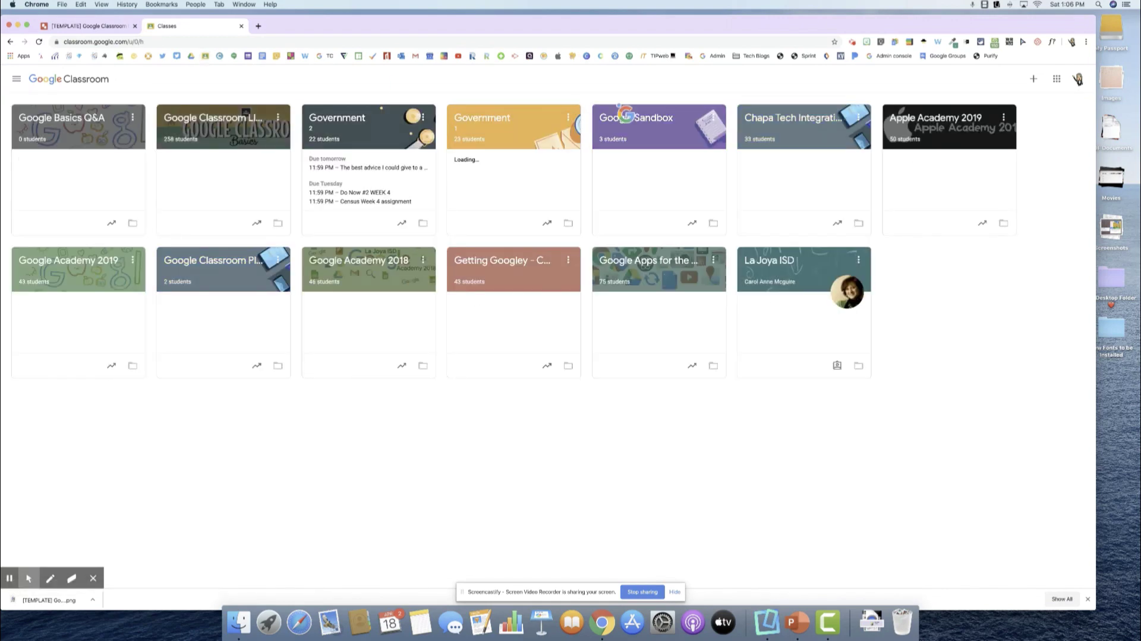
{"action": "left_click", "coordinate": [626, 114]}
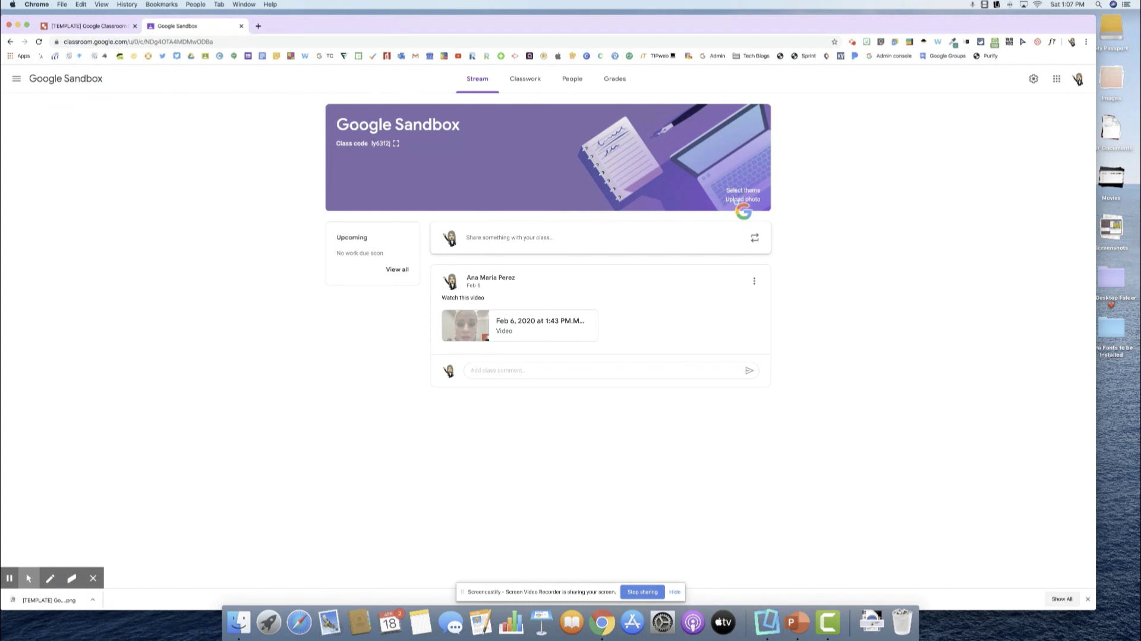
Upload the downloaded banner PNG to the Classroom header gallery and crop it to the full image.
{"action": "left_click", "coordinate": [744, 200]}
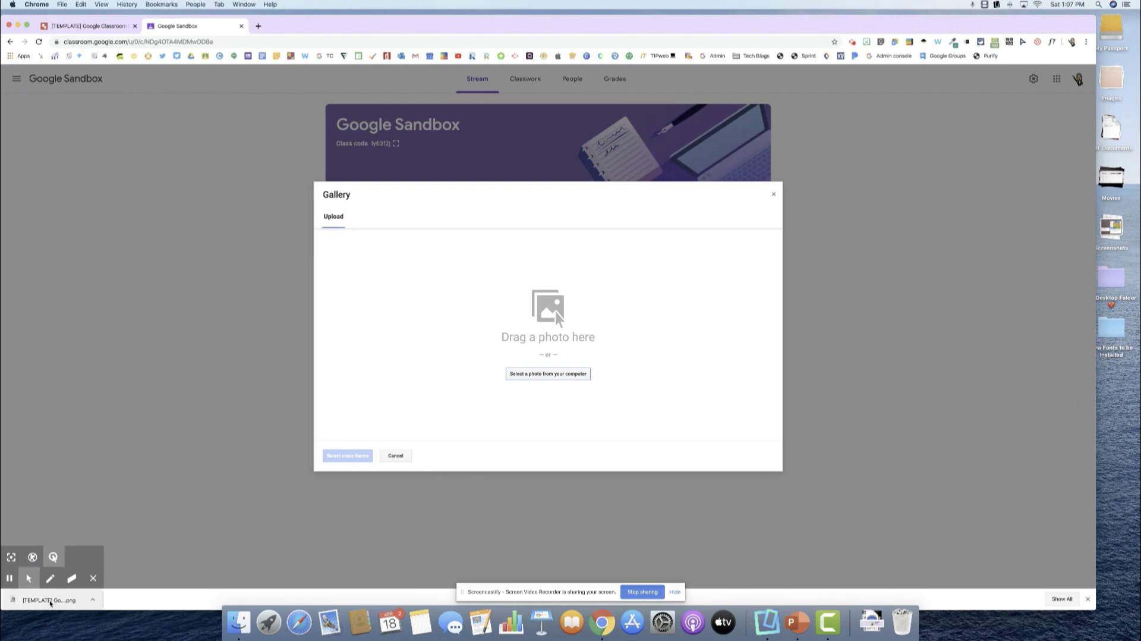
{"action": "left_click_drag", "start_coordinate": [49, 601], "coordinate": [475, 341]}
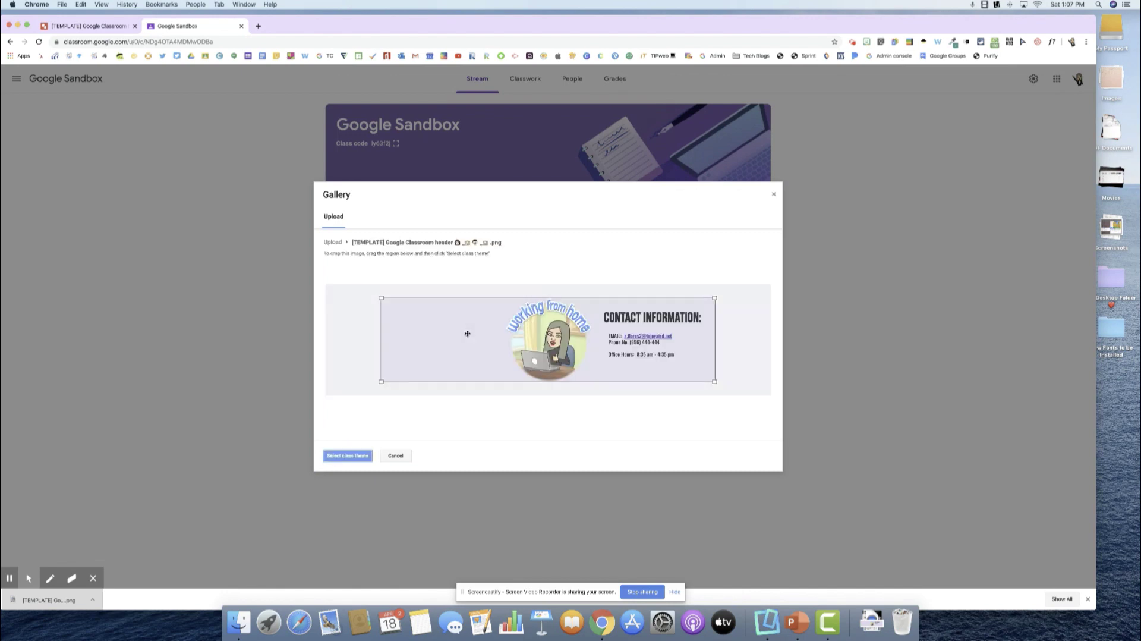
{"action": "left_click_drag", "start_coordinate": [381, 298], "coordinate": [327, 285]}
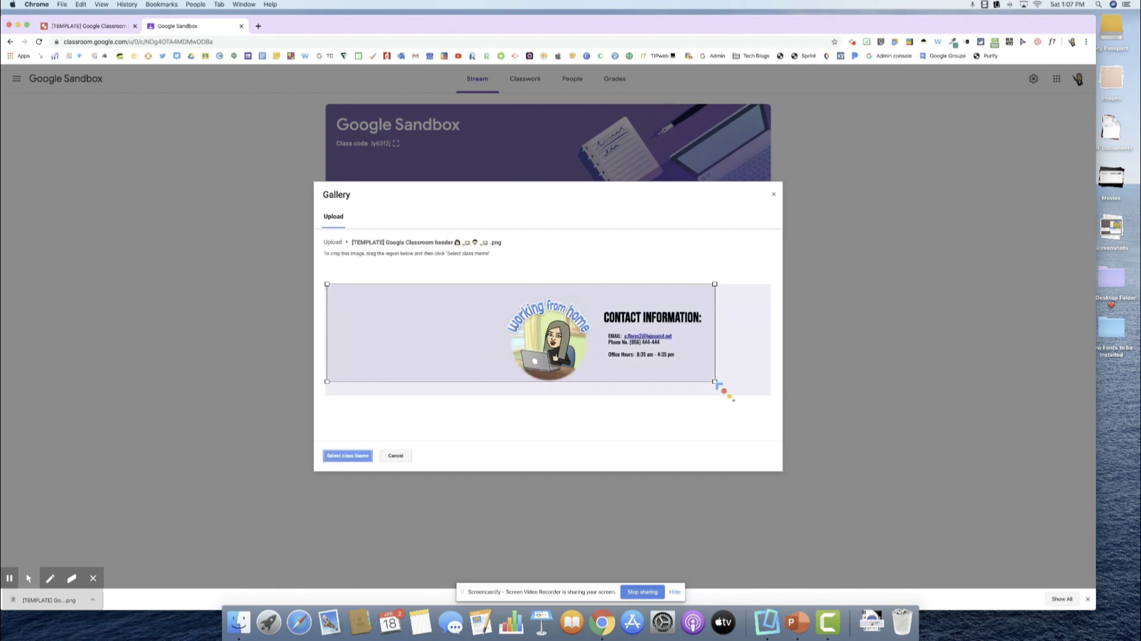
{"action": "left_click_drag", "start_coordinate": [716, 383], "coordinate": [788, 404]}
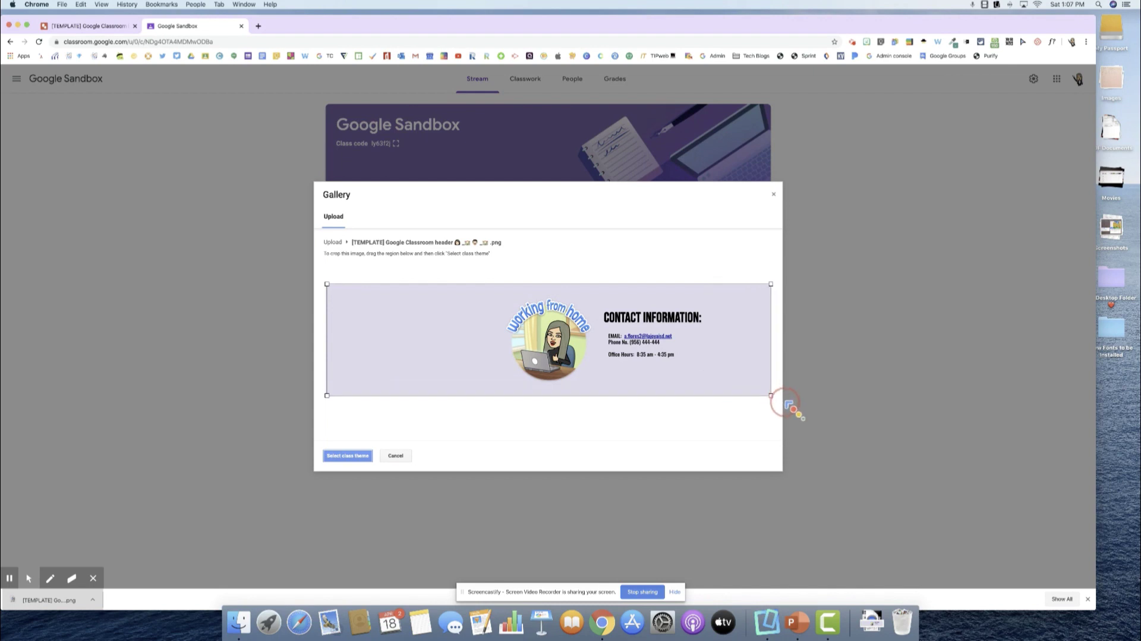
{"action": "left_click", "coordinate": [783, 405]}
{"action": "left_click", "coordinate": [356, 455]}
{"action": "left_click", "coordinate": [352, 457]}
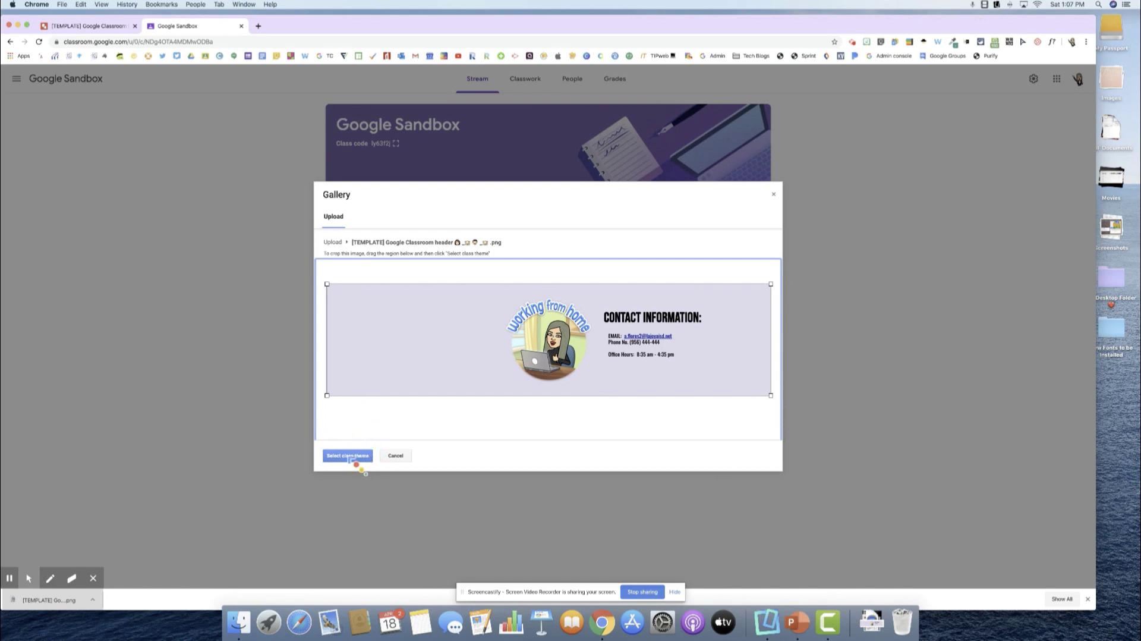
Apply the cropped banner as the Google Sandbox class header theme.
{"action": "left_click", "coordinate": [351, 459]}
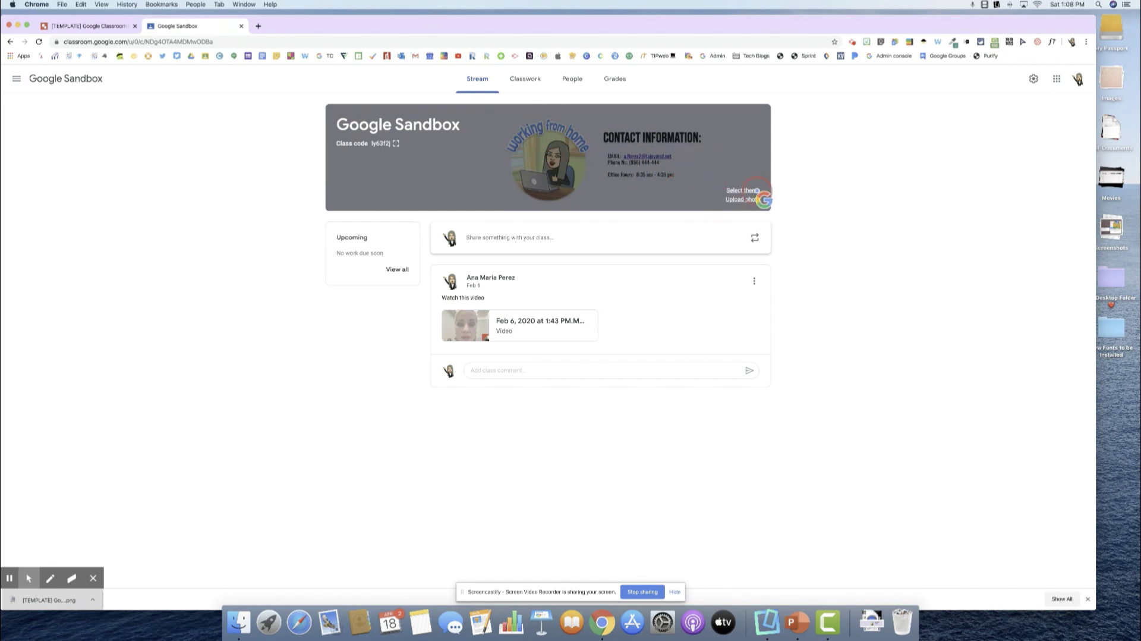
Back in the banner drawing, set the canvas background to Transparent.
{"action": "left_click", "coordinate": [87, 27]}
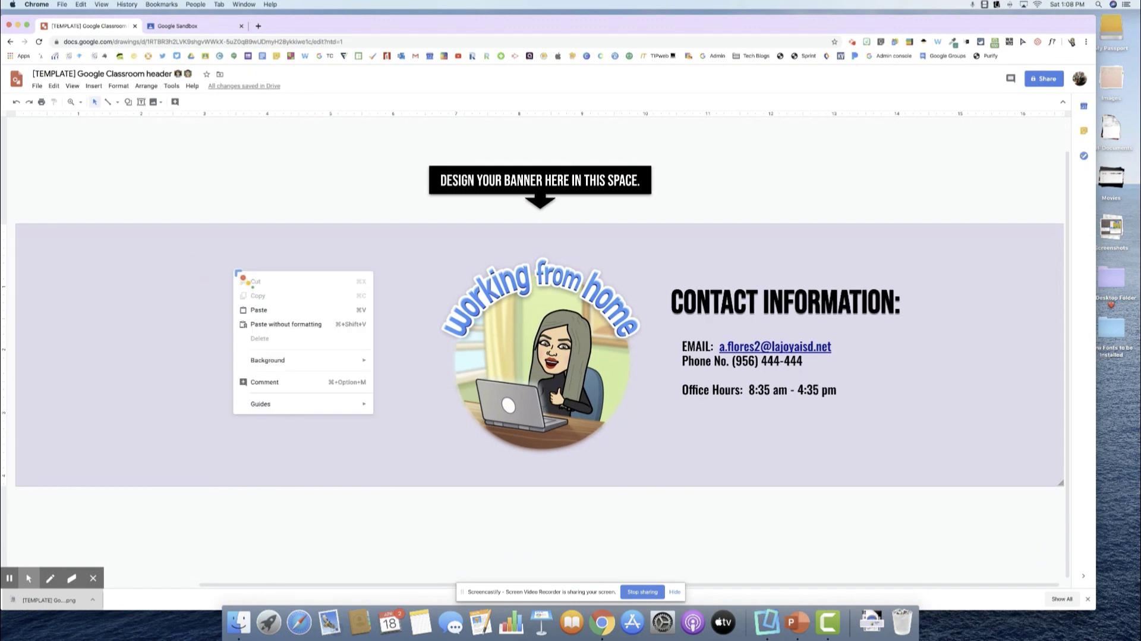
{"action": "mouse_move", "coordinate": [291, 363]}
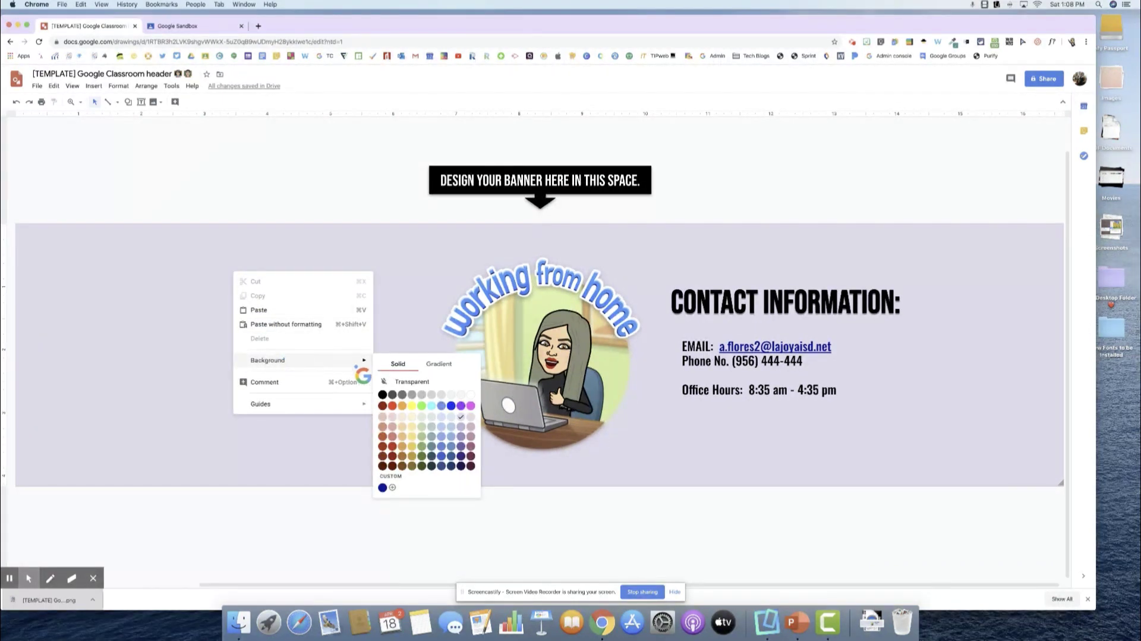
{"action": "left_click", "coordinate": [394, 382]}
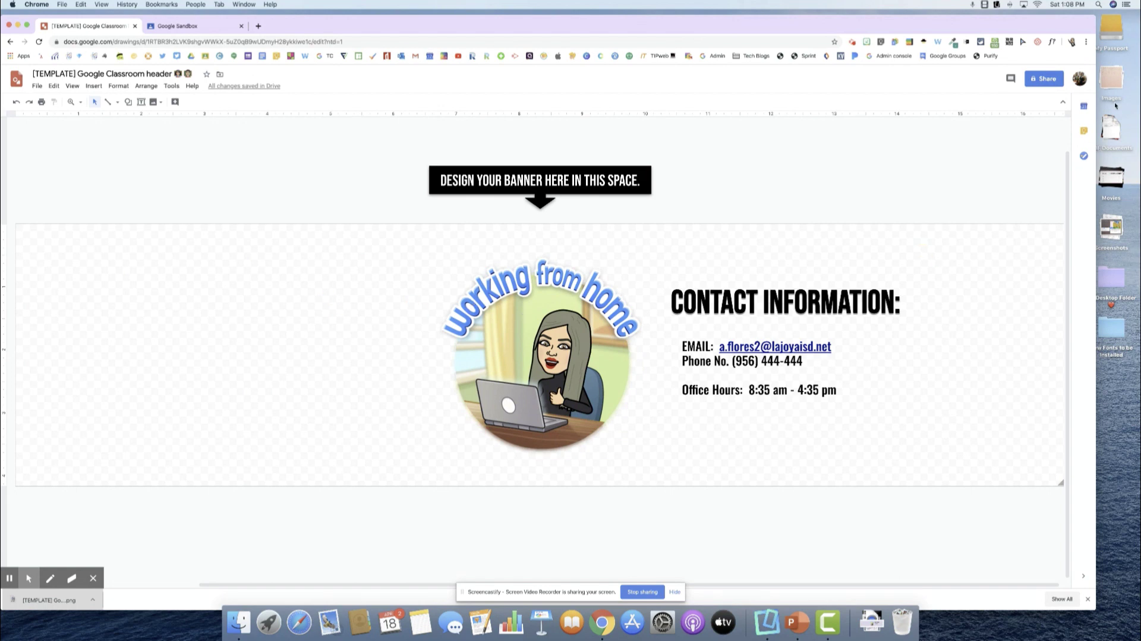
Remove the four desktop images that were accidentally dropped onto the canvas.
{"action": "left_click_drag", "start_coordinate": [1116, 79], "coordinate": [733, 265]}
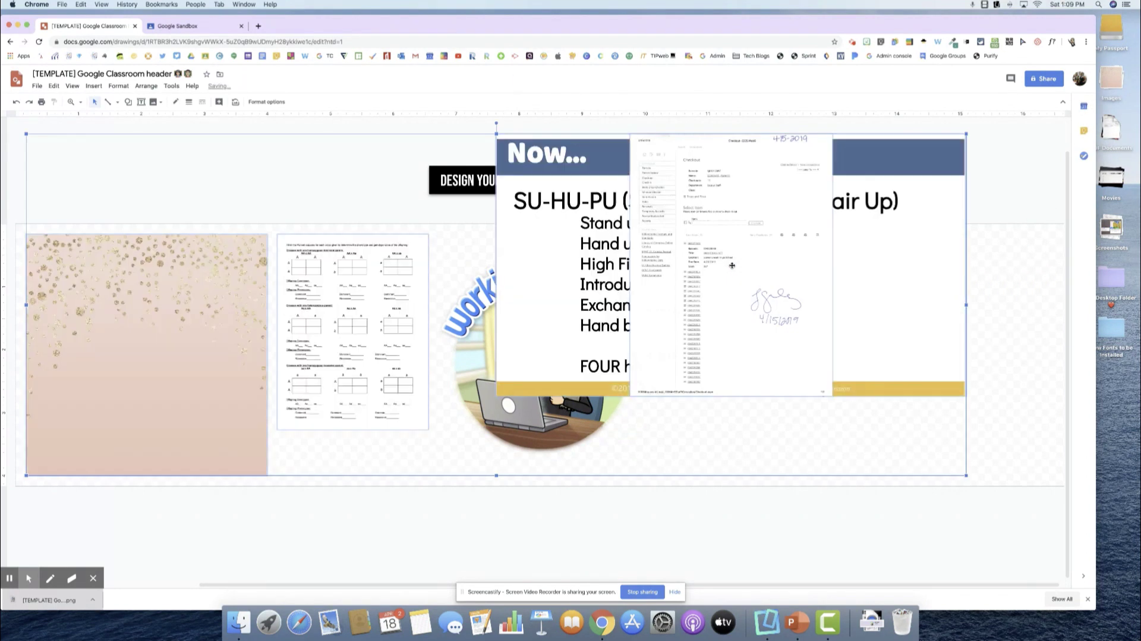
{"action": "left_click", "coordinate": [942, 208]}
{"action": "key", "text": "Delete"}
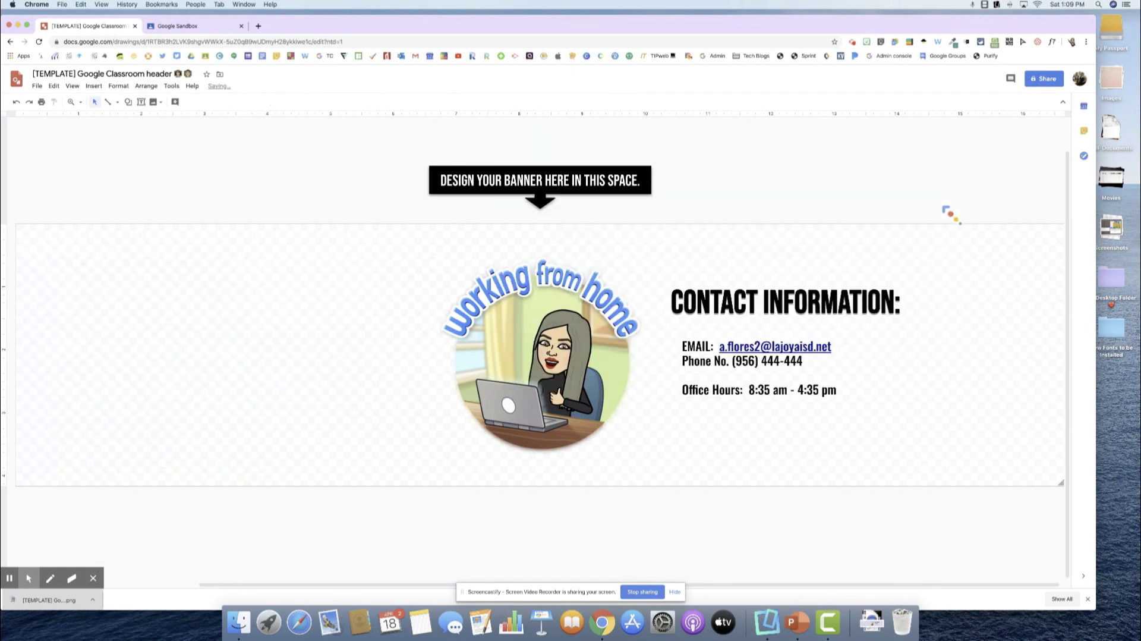
Place the pink-and-gold confetti image on the banner's left side, keeping its original width.
{"action": "left_click", "coordinate": [1120, 87]}
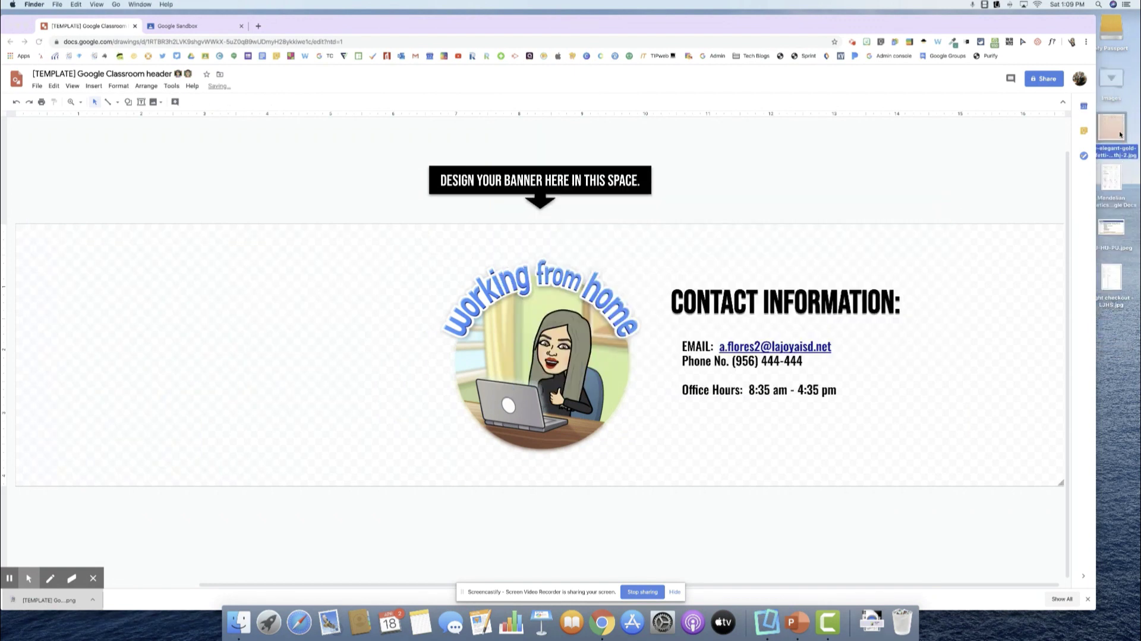
{"action": "left_click_drag", "start_coordinate": [1111, 129], "coordinate": [443, 277]}
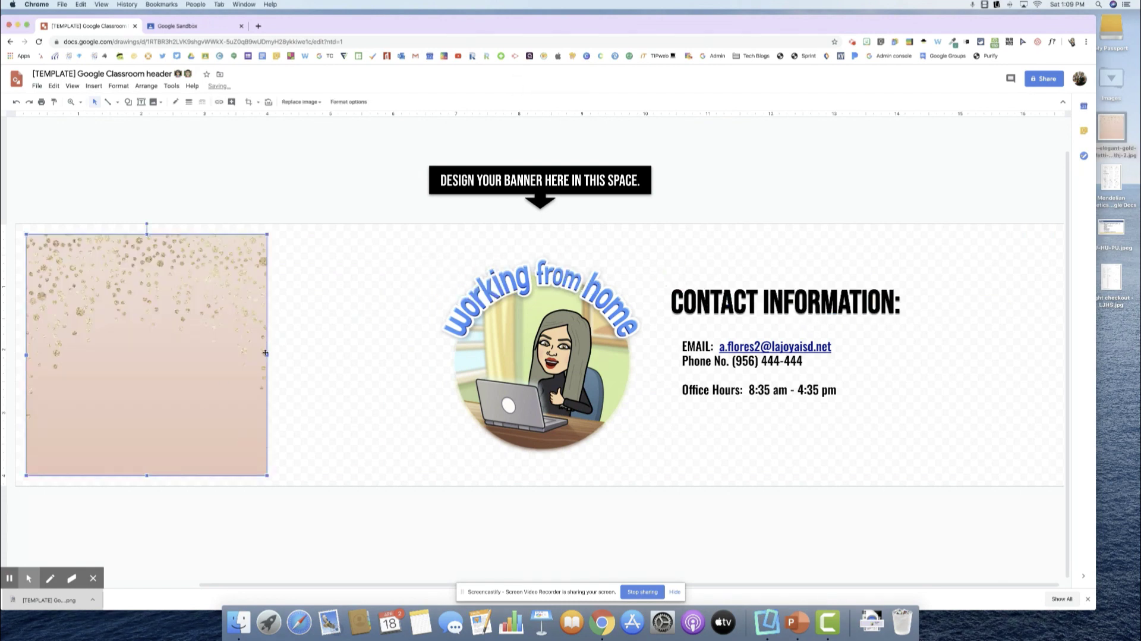
{"action": "left_click", "coordinate": [267, 355]}
{"action": "left_click_drag", "start_coordinate": [267, 355], "coordinate": [395, 355]}
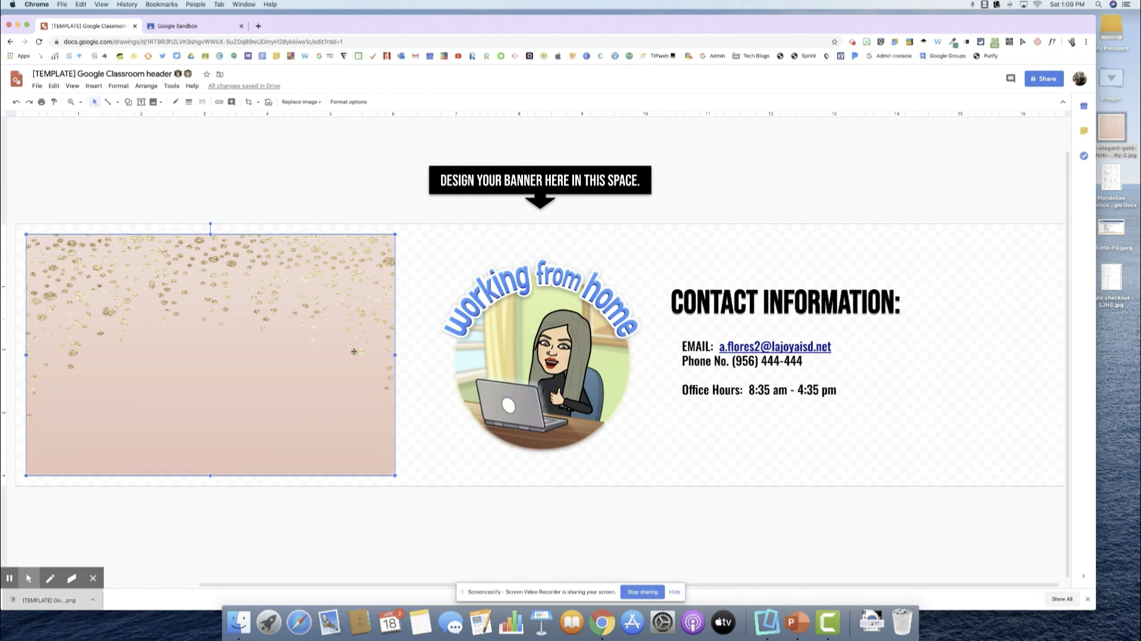
{"action": "key", "text": "super+z"}
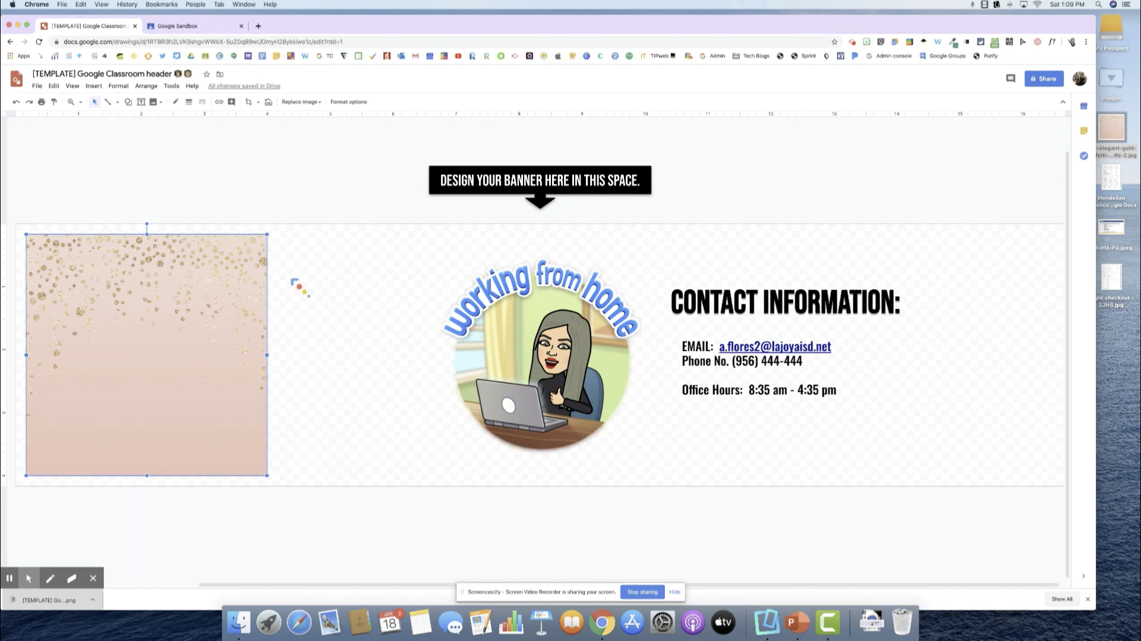
Set the glitter image's transparency to 33% in Format options > Adjustments.
{"action": "left_click", "coordinate": [348, 102]}
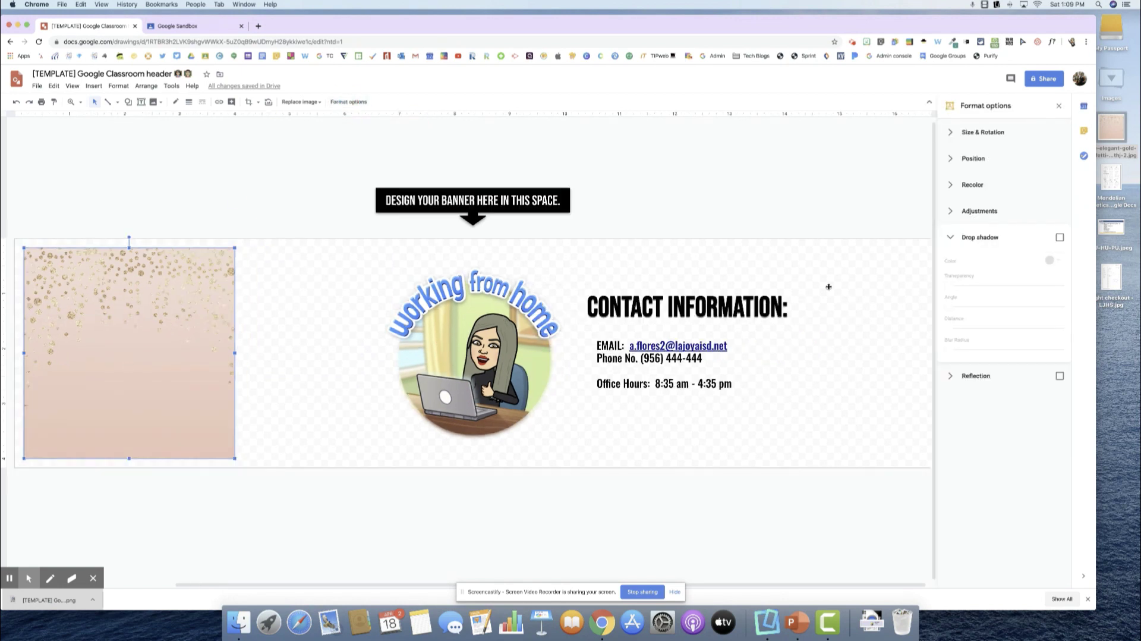
{"action": "left_click", "coordinate": [971, 212]}
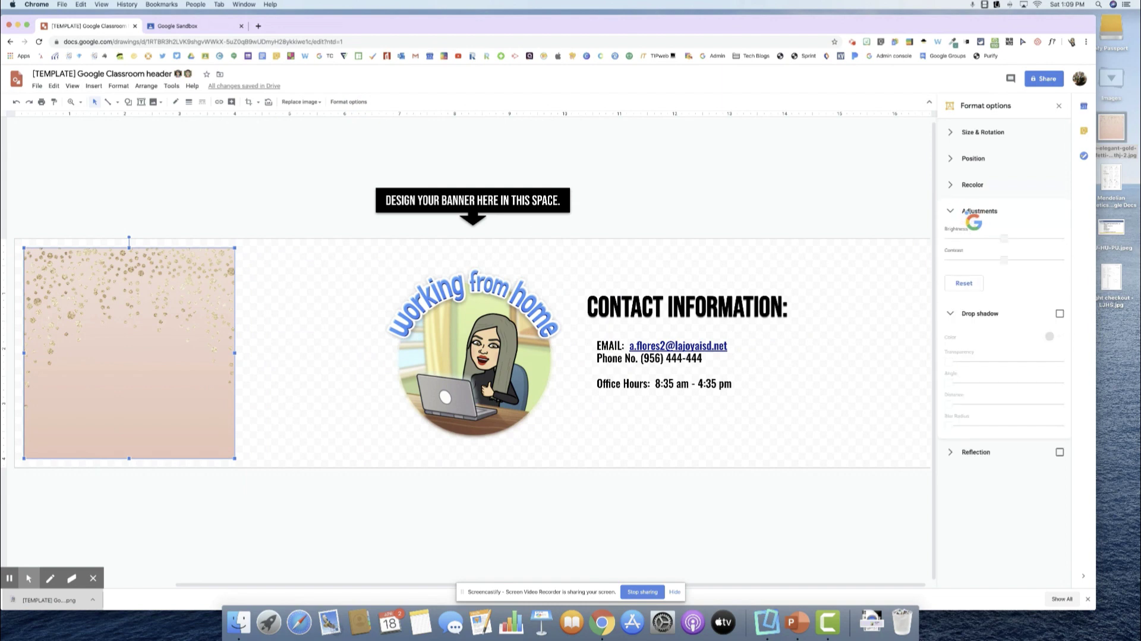
{"action": "left_click_drag", "start_coordinate": [951, 236], "coordinate": [998, 241]}
Move the glitter image to the banner's left edge and stretch it across the whole banner.
{"action": "left_click_drag", "start_coordinate": [134, 329], "coordinate": [126, 318]}
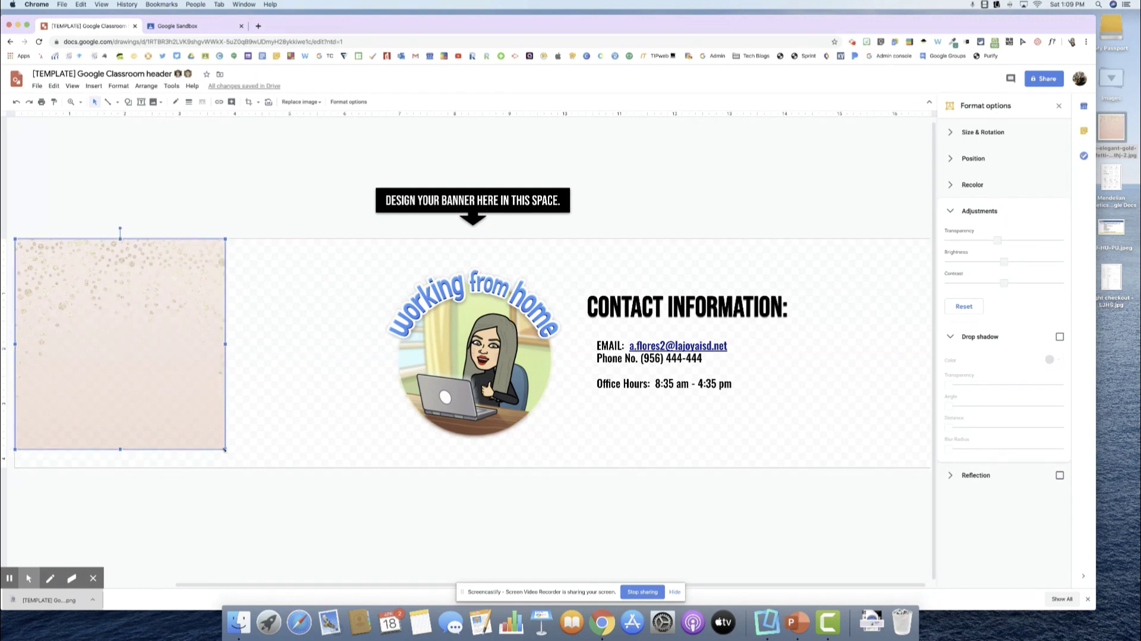
{"action": "left_click_drag", "start_coordinate": [226, 450], "coordinate": [896, 518]}
{"action": "key", "text": "super+z"}
{"action": "left_click", "coordinate": [1059, 105]}
{"action": "left_click_drag", "start_coordinate": [255, 463], "coordinate": [1063, 507]}
Shift the oversized glitter image upward until it is centred on the banner.
{"action": "scroll", "coordinate": [929, 512], "scroll_direction": "down", "scroll_amount": 5}
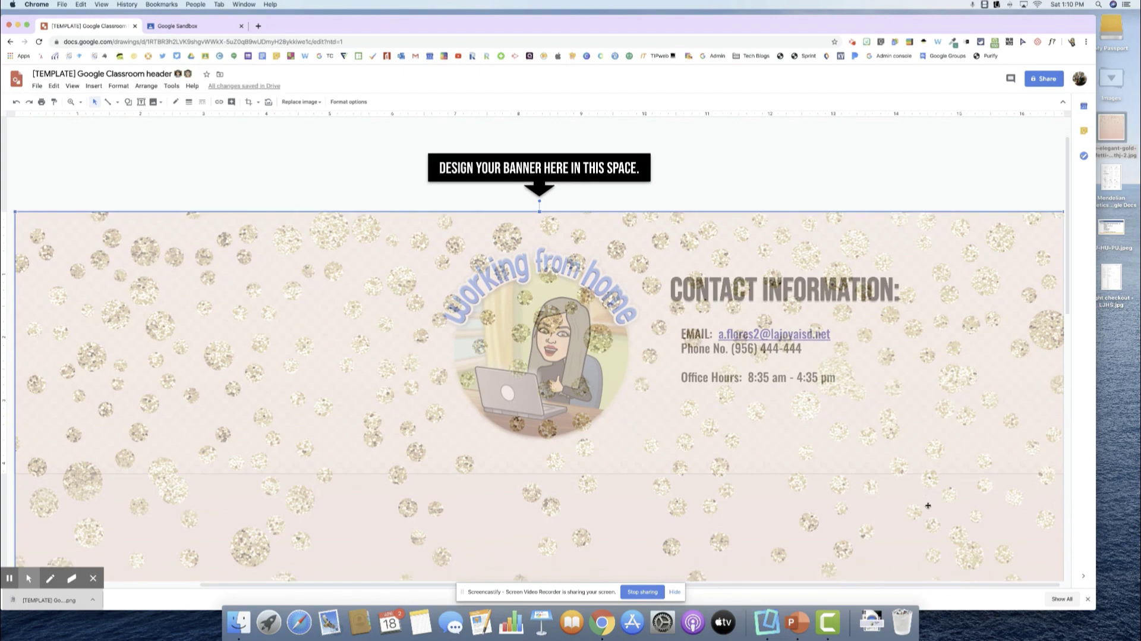
{"action": "scroll", "coordinate": [847, 479], "scroll_direction": "up", "scroll_amount": 4}
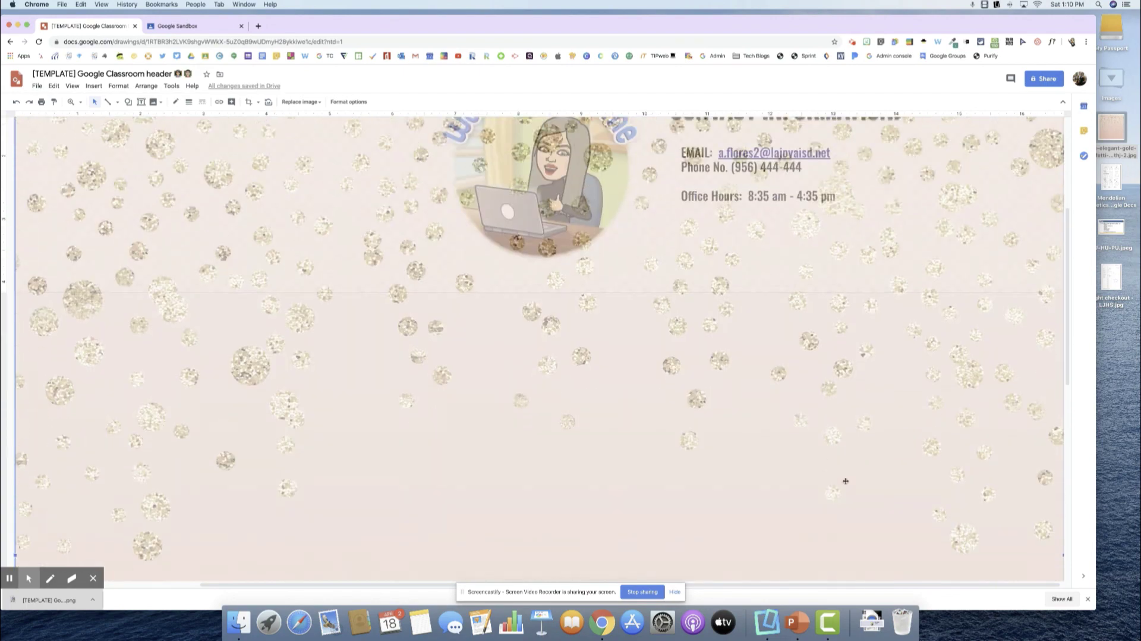
{"action": "left_click_drag", "start_coordinate": [813, 496], "coordinate": [834, 474]}
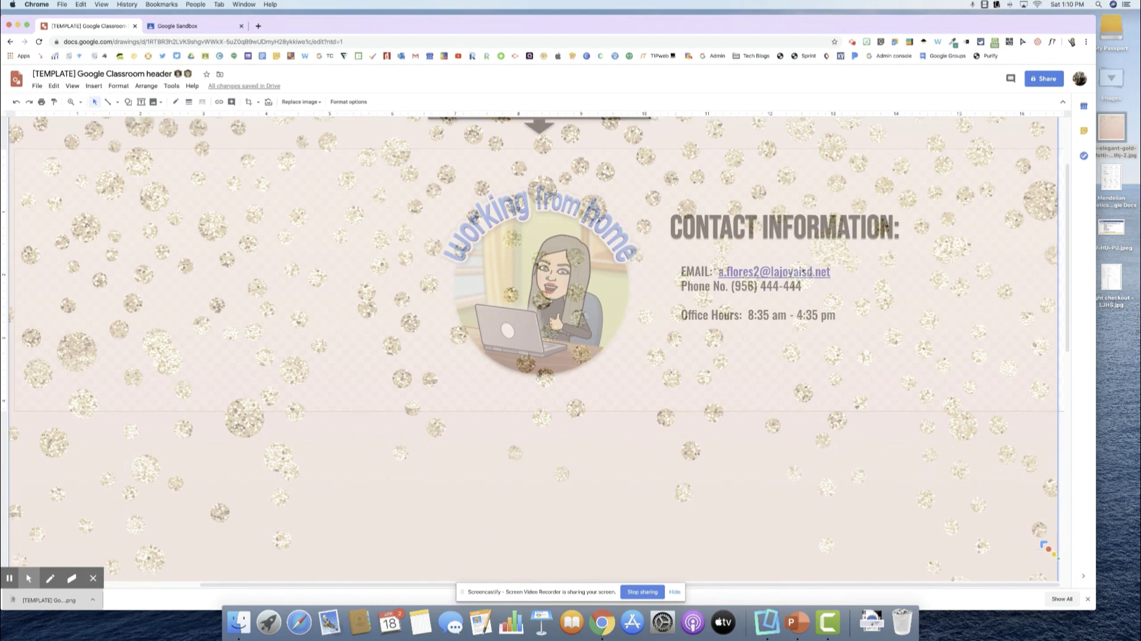
{"action": "scroll", "coordinate": [1052, 556], "scroll_direction": "down", "scroll_amount": 5}
{"action": "scroll", "coordinate": [1045, 544], "scroll_direction": "down", "scroll_amount": 5}
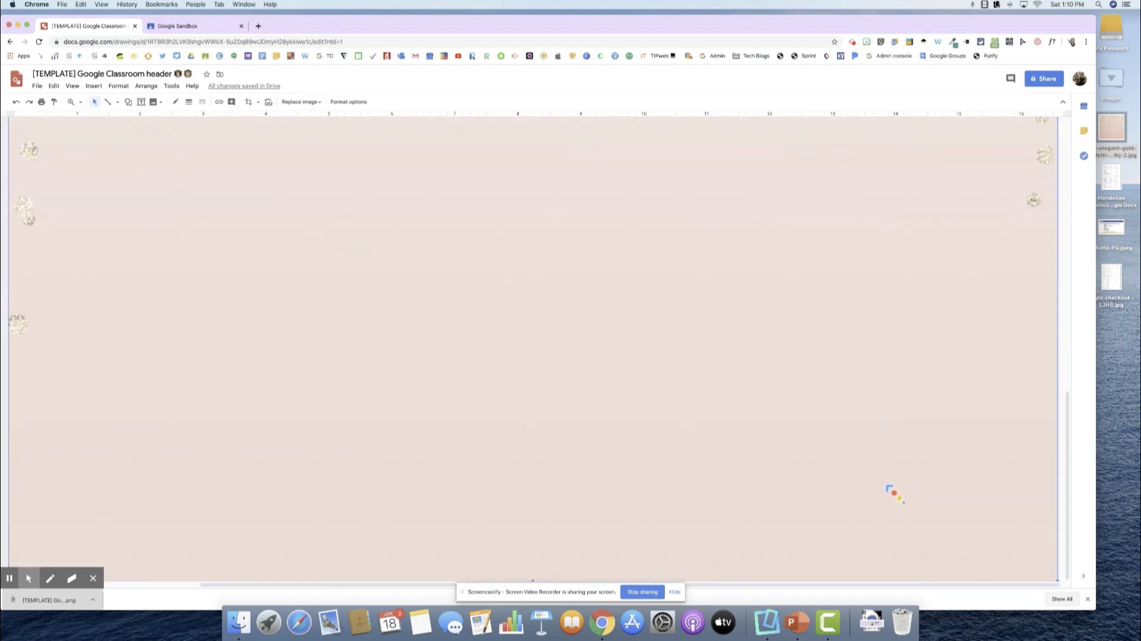
Crop the glitter image, trimming its bottom and sliding the picture upward within the crop.
{"action": "double_click", "coordinate": [891, 490]}
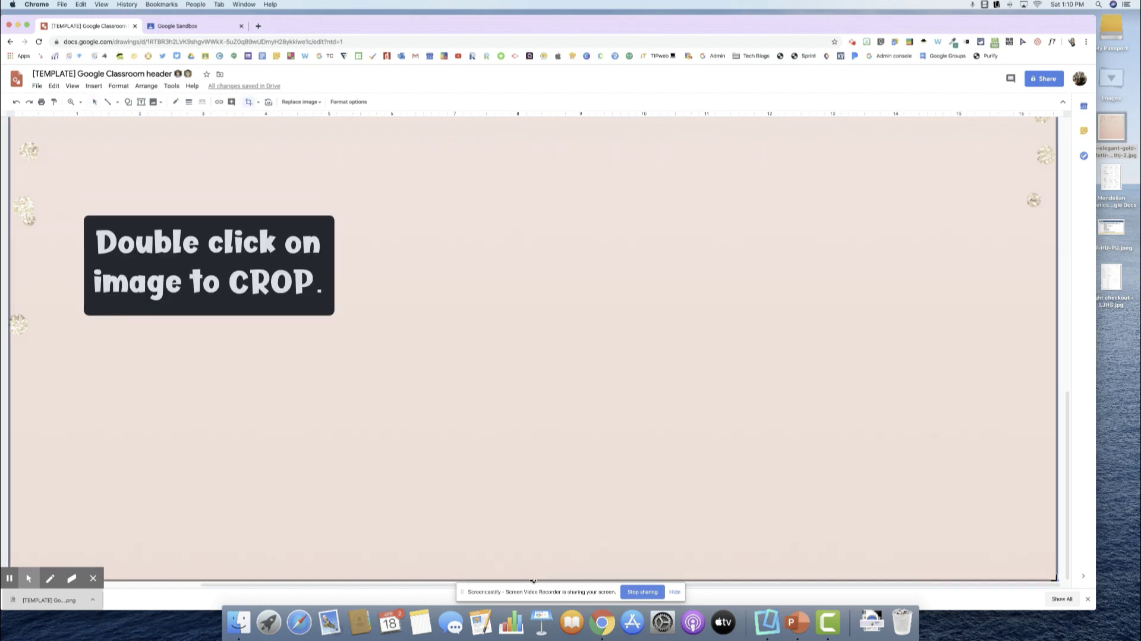
{"action": "left_click_drag", "start_coordinate": [533, 580], "coordinate": [586, 357]}
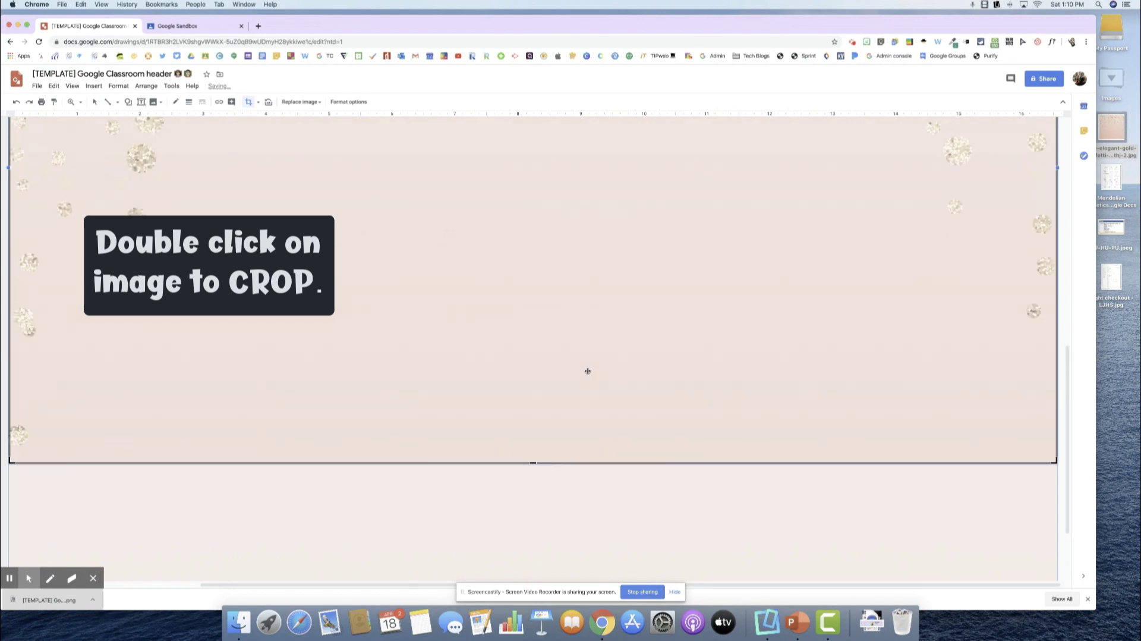
{"action": "scroll", "coordinate": [588, 371], "scroll_direction": "up", "scroll_amount": 5}
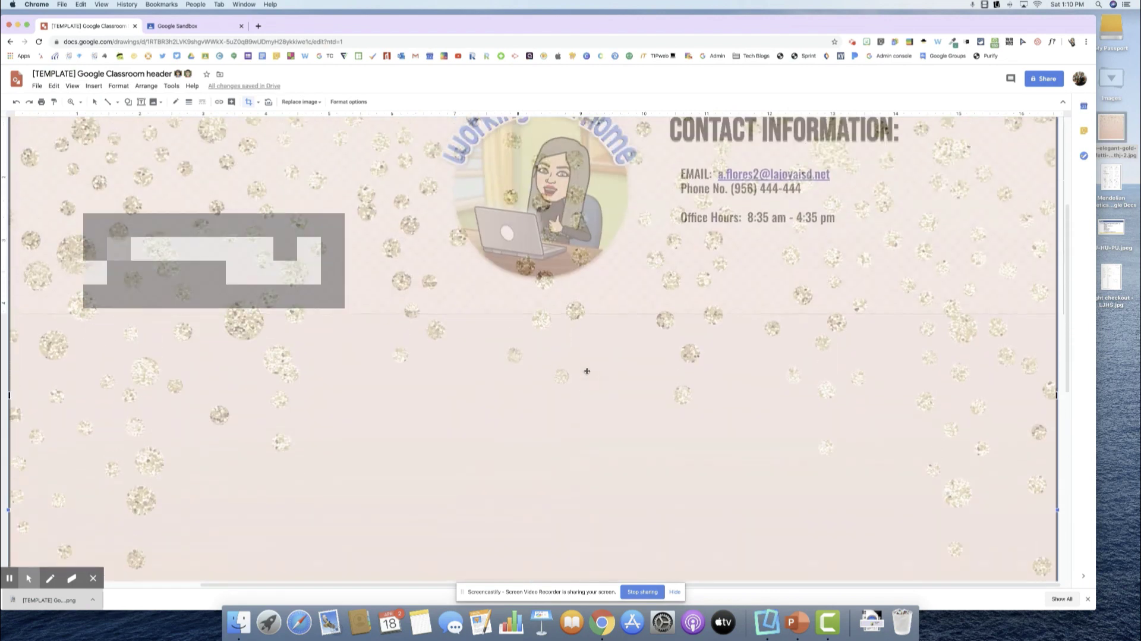
{"action": "scroll", "coordinate": [586, 371], "scroll_direction": "down", "scroll_amount": 5}
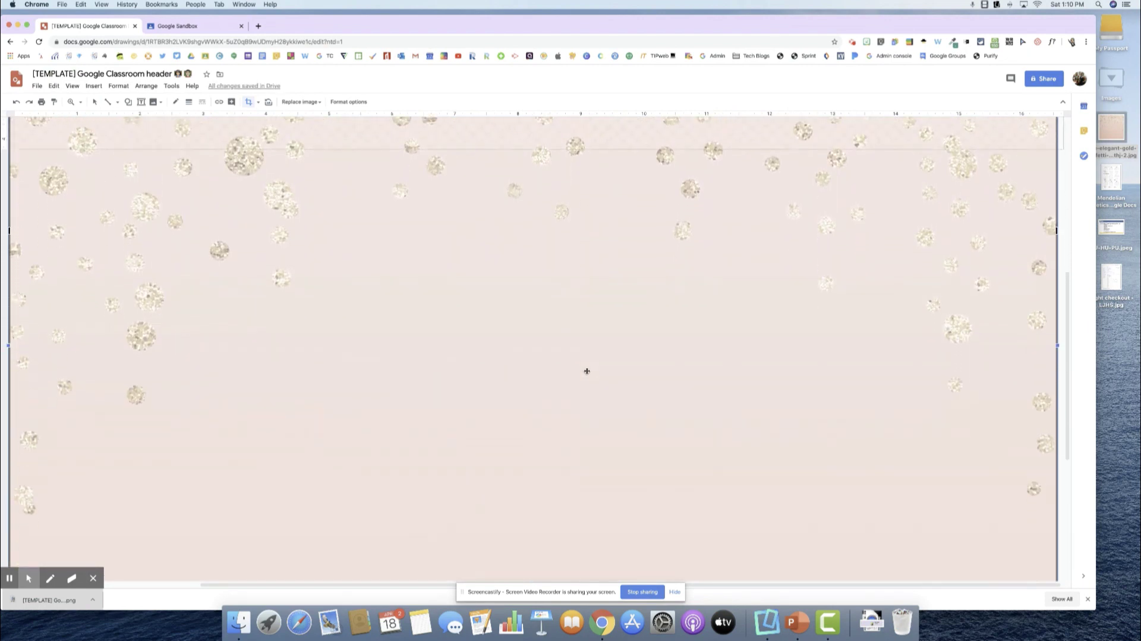
{"action": "scroll", "coordinate": [587, 371], "scroll_direction": "up", "scroll_amount": 10}
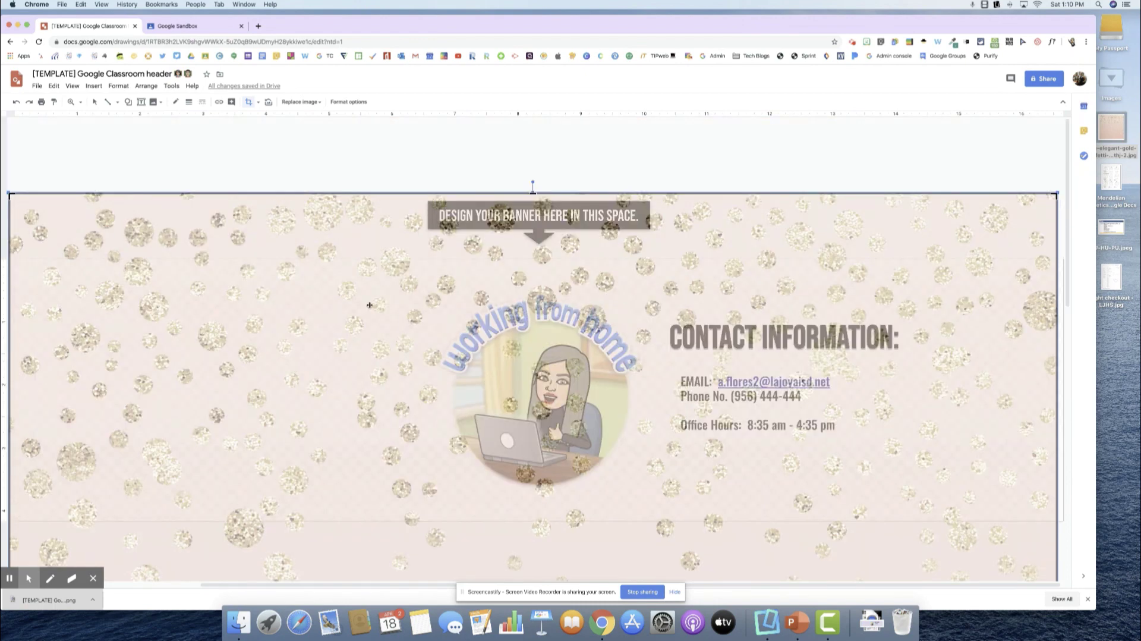
{"action": "left_click_drag", "start_coordinate": [369, 305], "coordinate": [379, 281]}
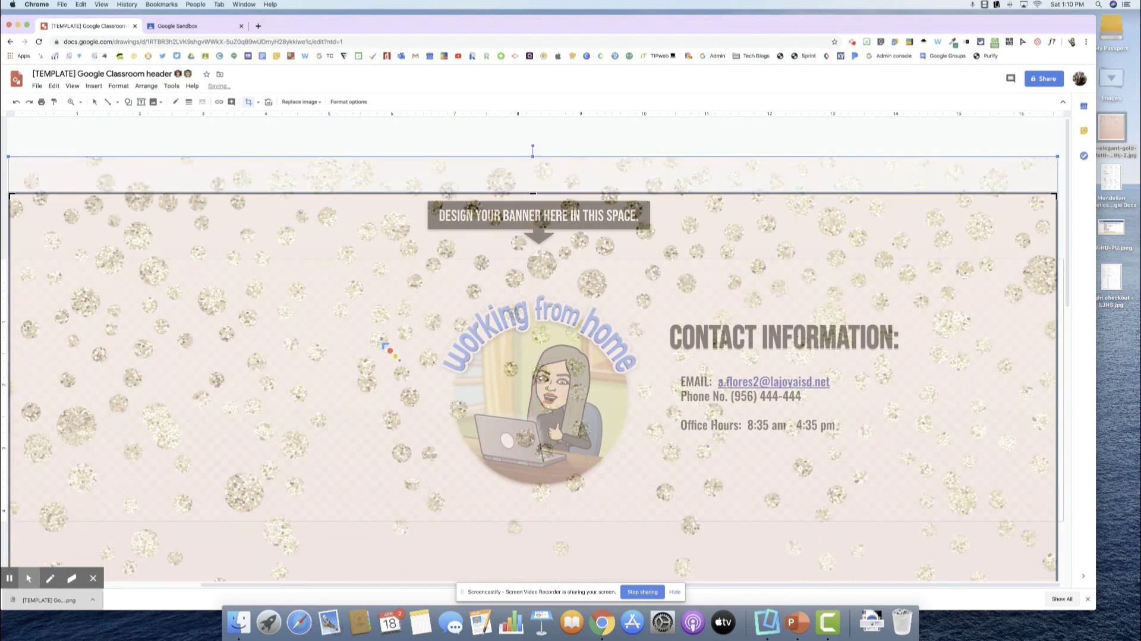
{"action": "left_click_drag", "start_coordinate": [408, 350], "coordinate": [413, 266]}
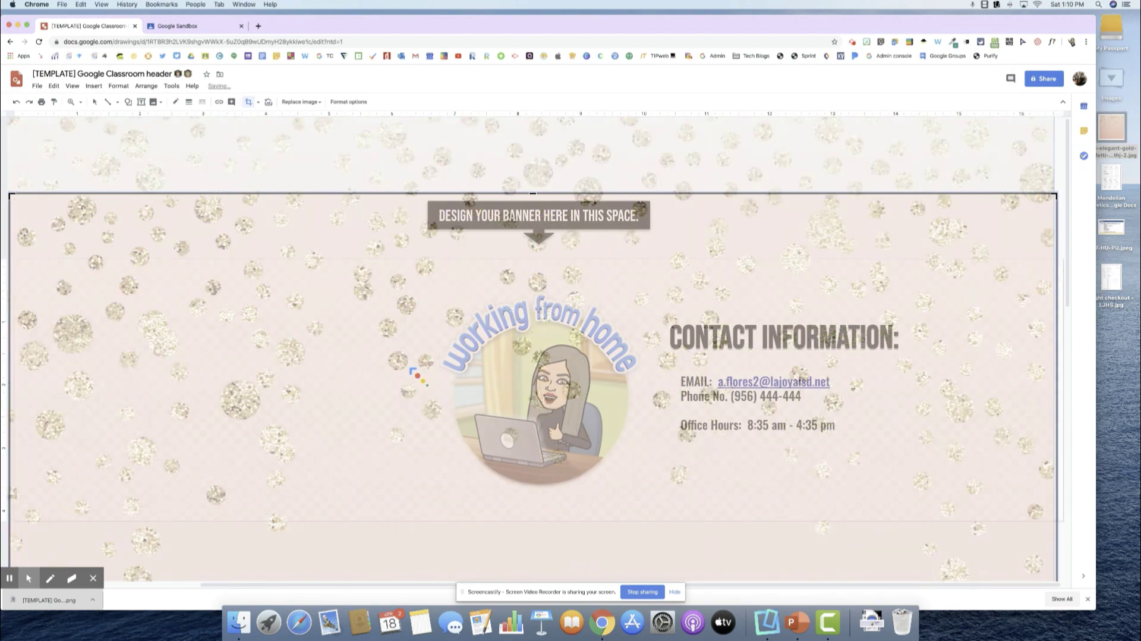
{"action": "left_click_drag", "start_coordinate": [410, 389], "coordinate": [418, 368]}
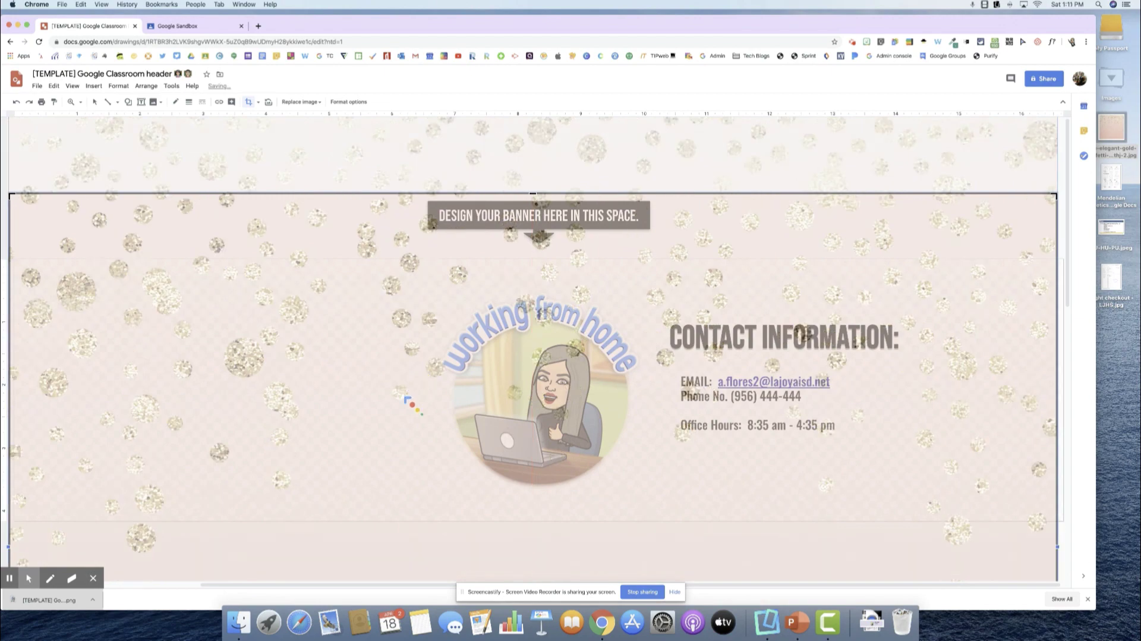
{"action": "left_click_drag", "start_coordinate": [404, 420], "coordinate": [409, 384]}
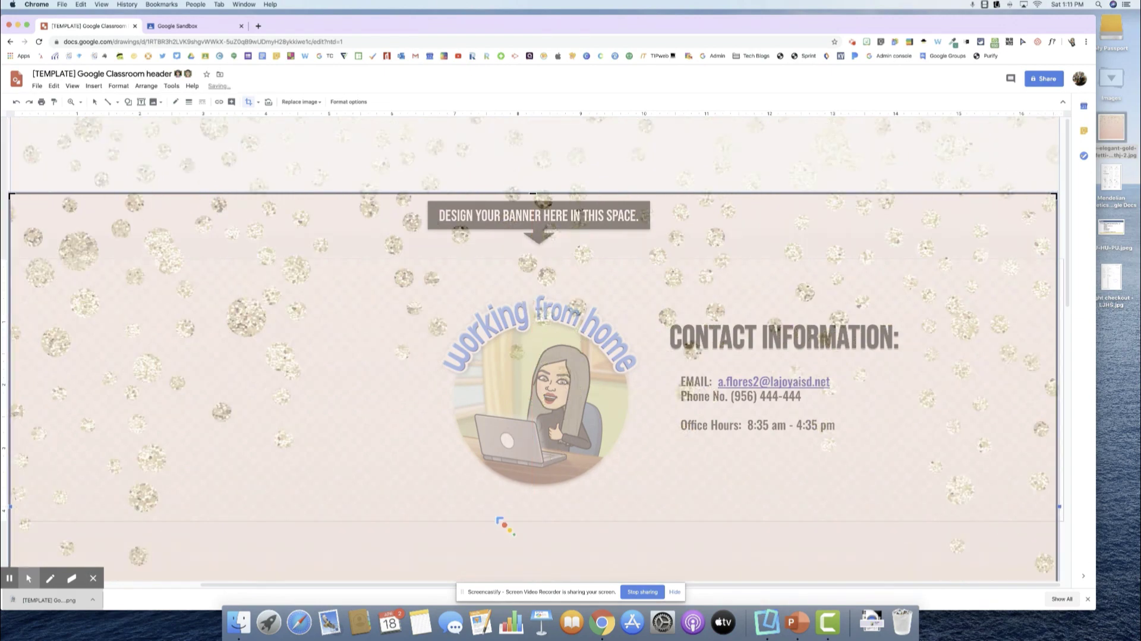
Align the crop's top and bottom edges with the banner edges and apply the crop.
{"action": "scroll", "coordinate": [504, 525], "scroll_direction": "down", "scroll_amount": 10}
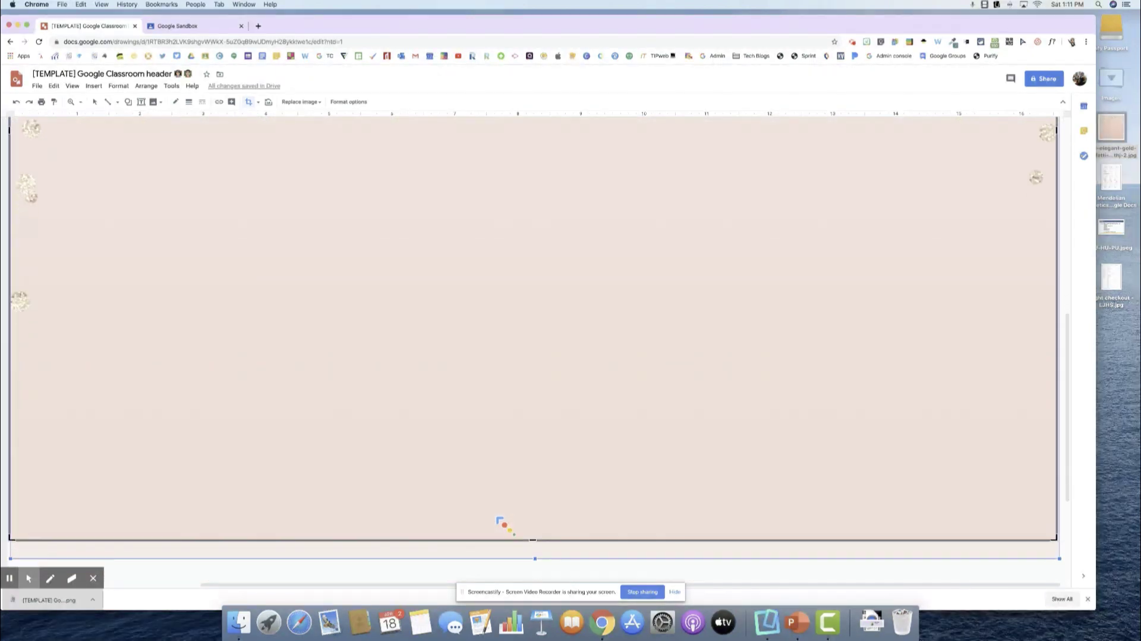
{"action": "left_click_drag", "start_coordinate": [533, 540], "coordinate": [557, 198]}
{"action": "key", "text": "ctrl+z"}
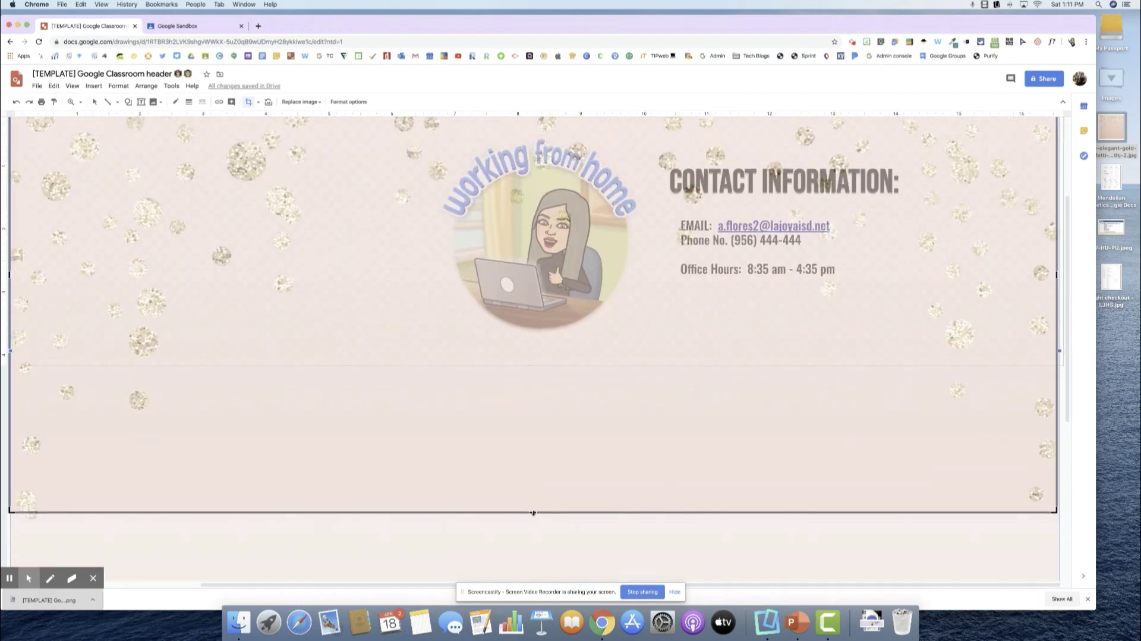
{"action": "left_click_drag", "start_coordinate": [533, 513], "coordinate": [551, 364]}
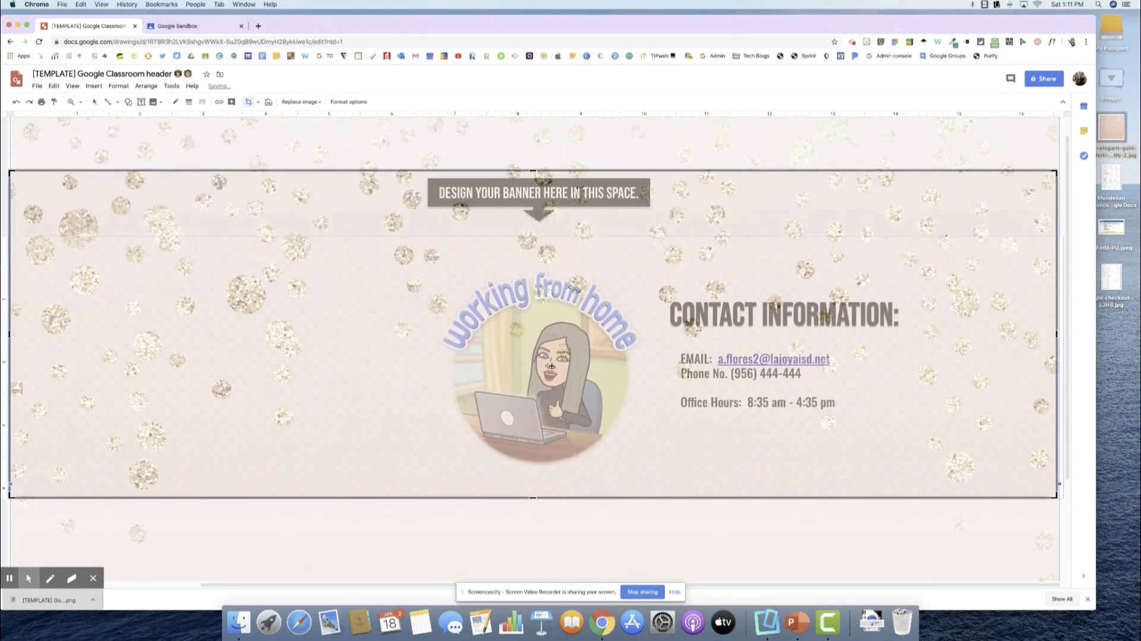
{"action": "left_click_drag", "start_coordinate": [533, 171], "coordinate": [532, 237]}
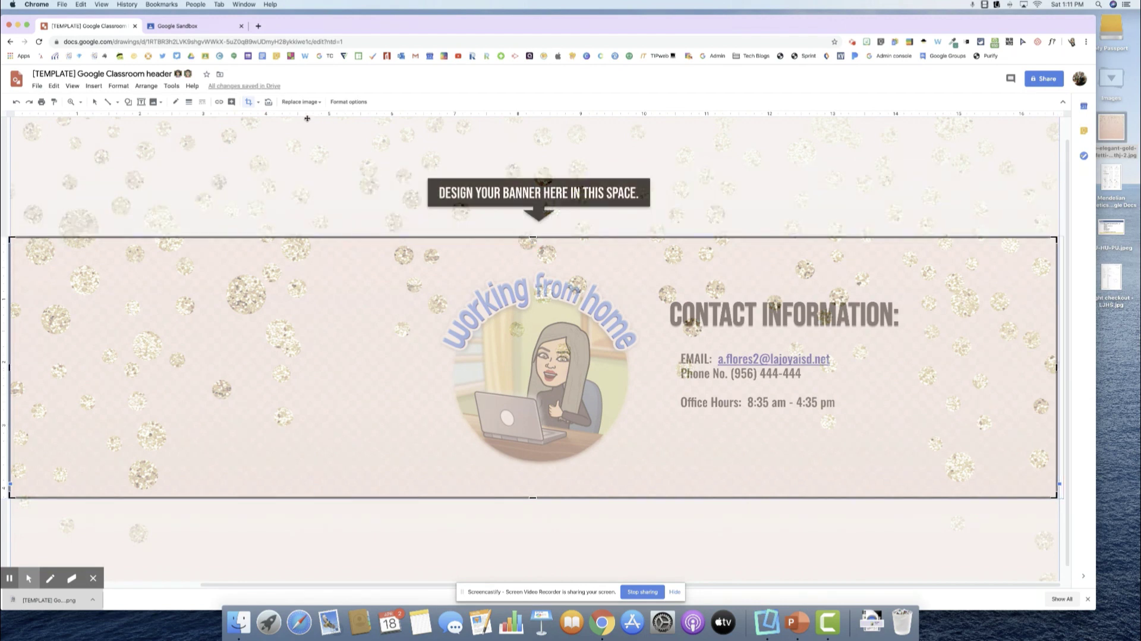
{"action": "left_click", "coordinate": [255, 112]}
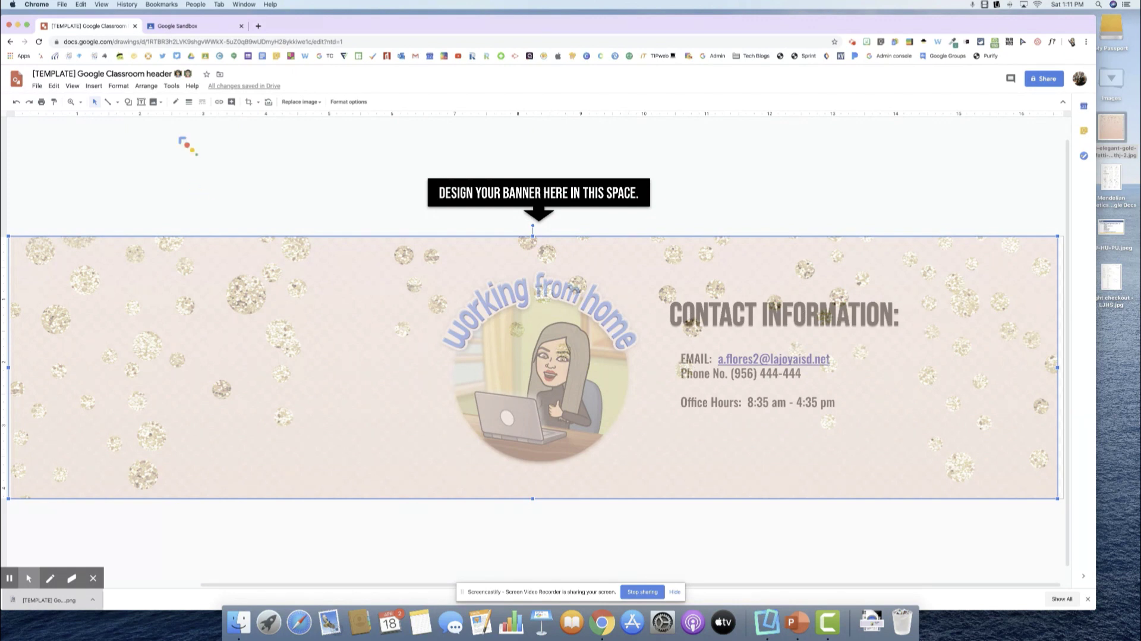
Send the glitter image to the back, behind the Bitmoji and contact details.
{"action": "left_click", "coordinate": [150, 88]}
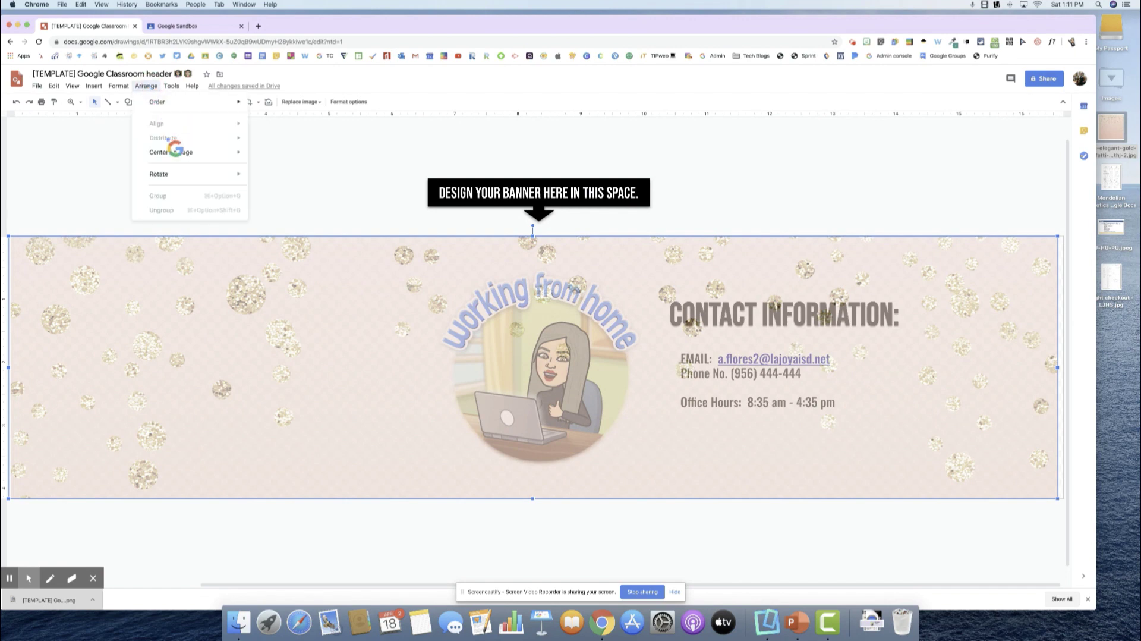
{"action": "mouse_move", "coordinate": [192, 157]}
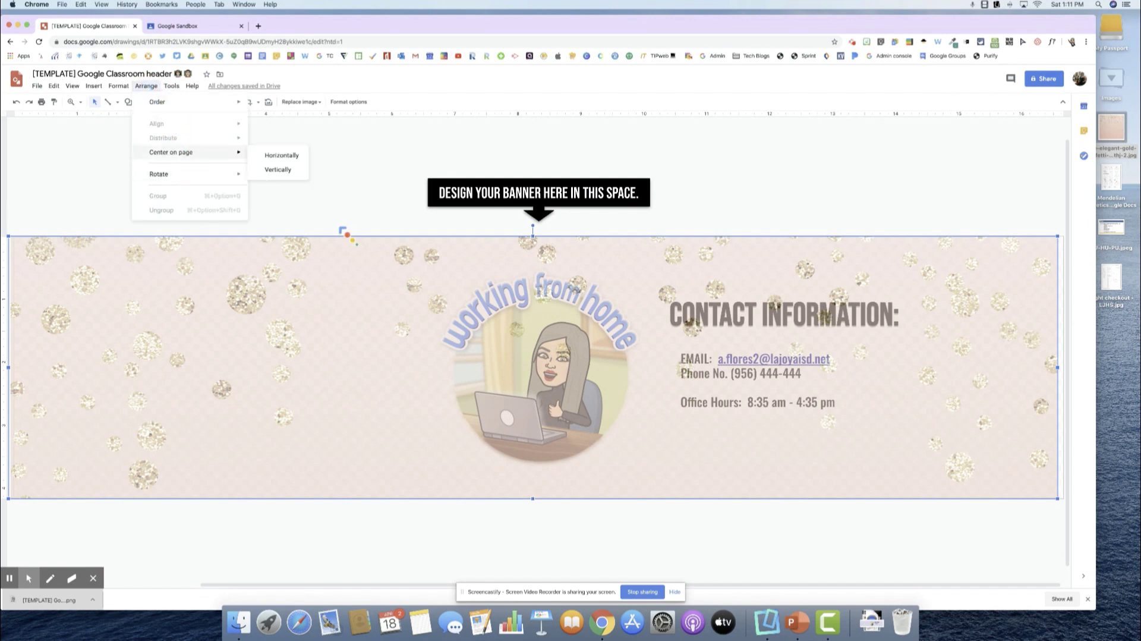
{"action": "left_click", "coordinate": [350, 253]}
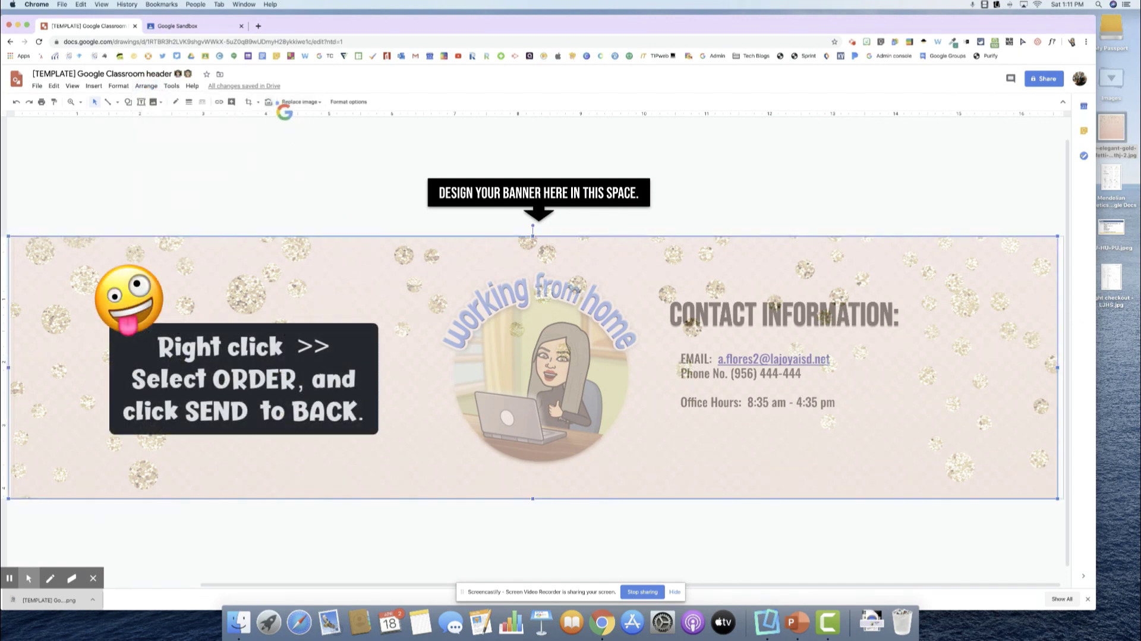
{"action": "left_click", "coordinate": [149, 87]}
{"action": "left_click", "coordinate": [356, 191]}
{"action": "left_click", "coordinate": [382, 385]}
{"action": "right_click", "coordinate": [383, 385]}
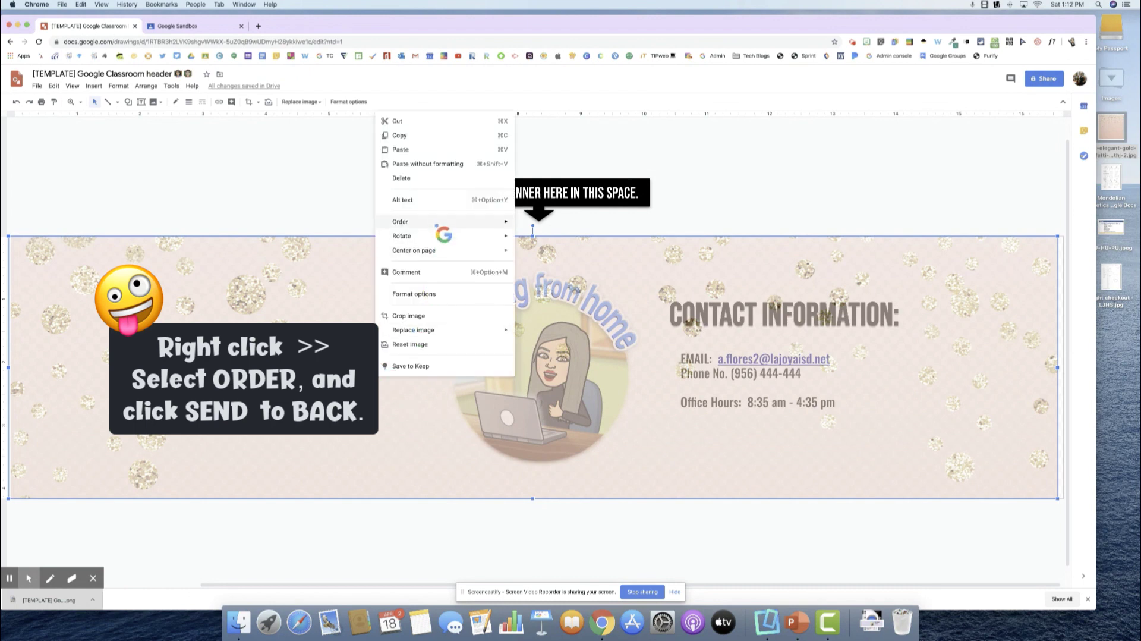
{"action": "mouse_move", "coordinate": [485, 230]}
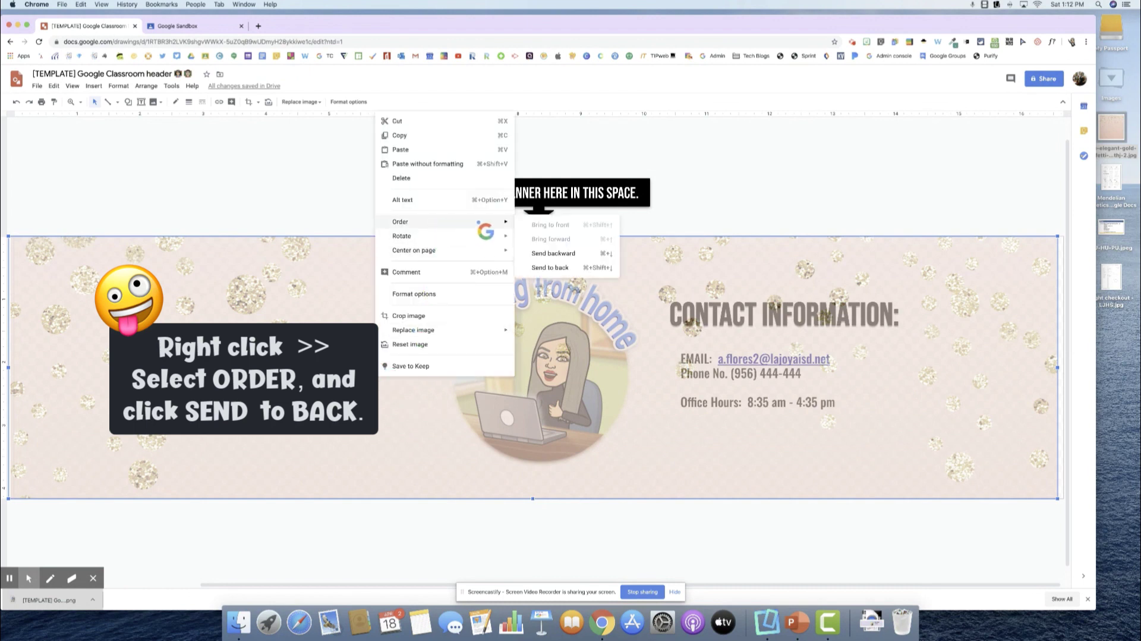
{"action": "left_click", "coordinate": [550, 267]}
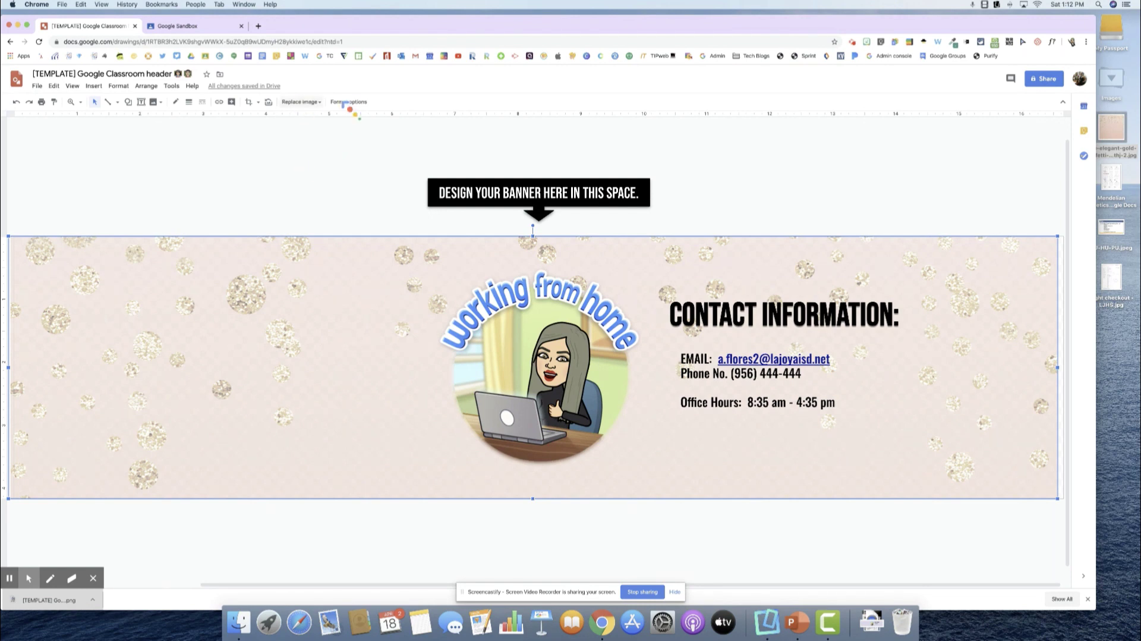
Lower the glitter background's transparency to 16% in Format options > Adjustments.
{"action": "left_click", "coordinate": [348, 102]}
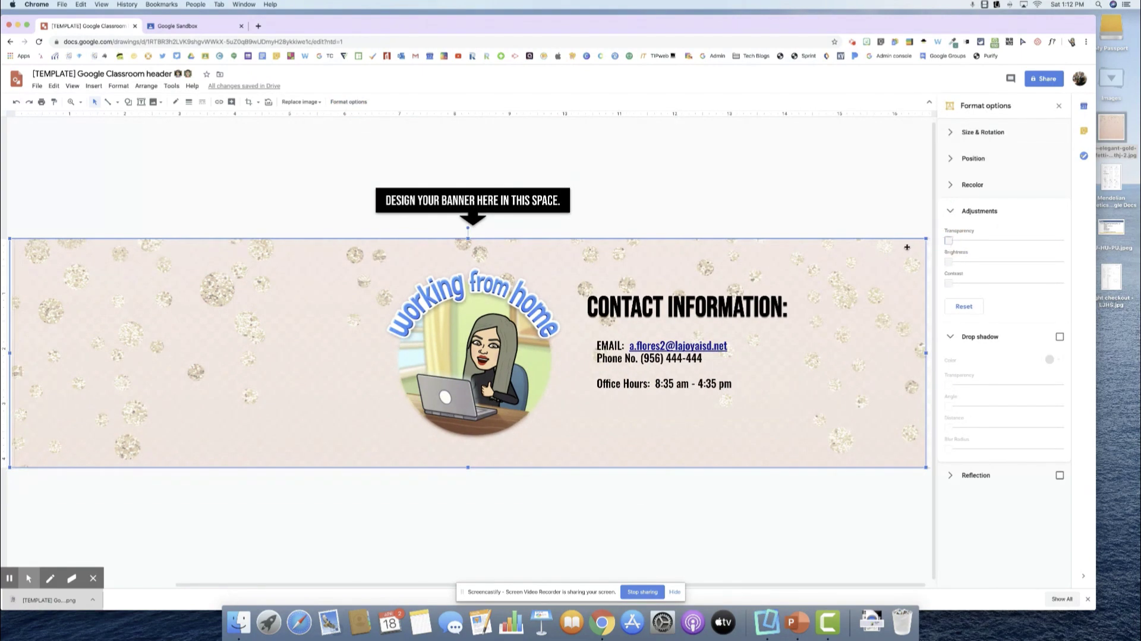
{"action": "left_click", "coordinate": [892, 211]}
{"action": "left_click", "coordinate": [903, 259]}
{"action": "left_click_drag", "start_coordinate": [950, 240], "coordinate": [936, 242]}
{"action": "left_click", "coordinate": [901, 205]}
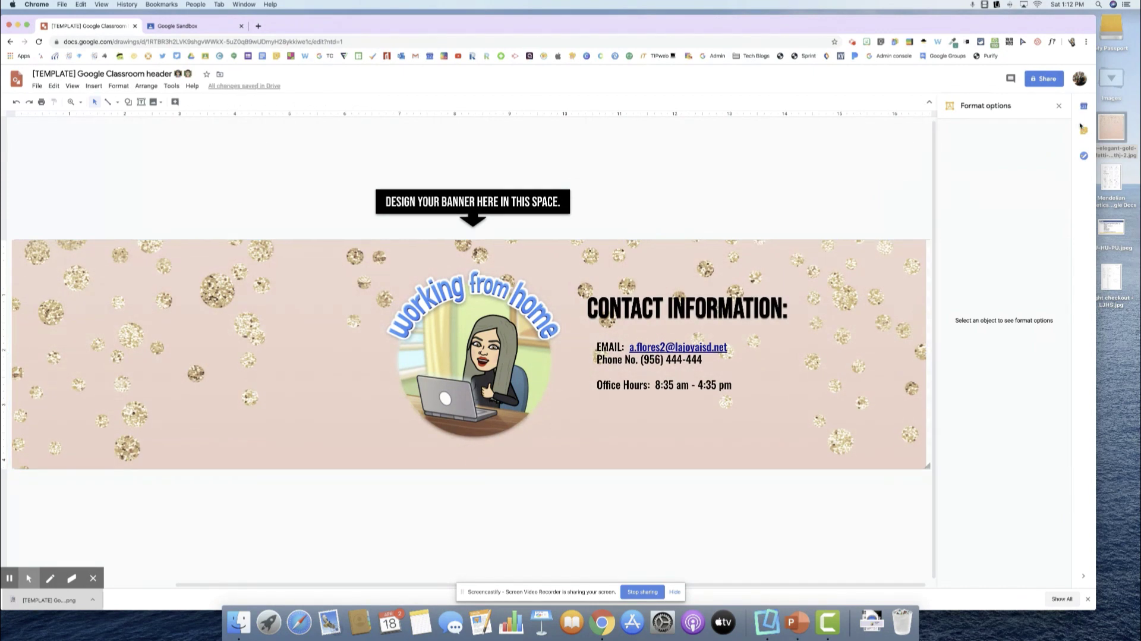
{"action": "left_click", "coordinate": [1059, 106]}
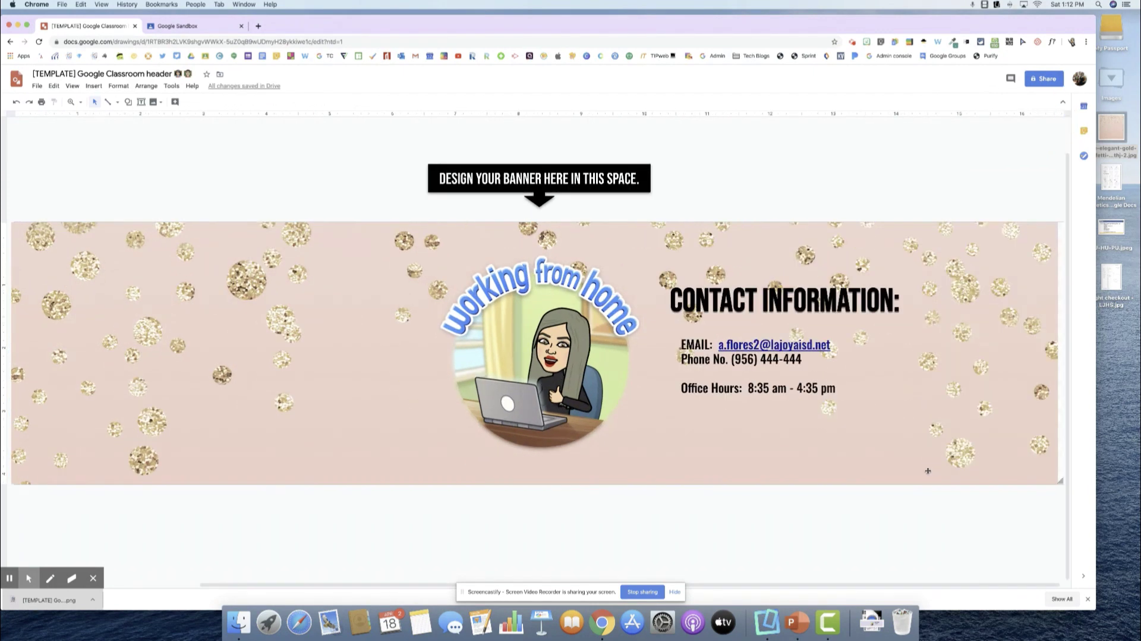